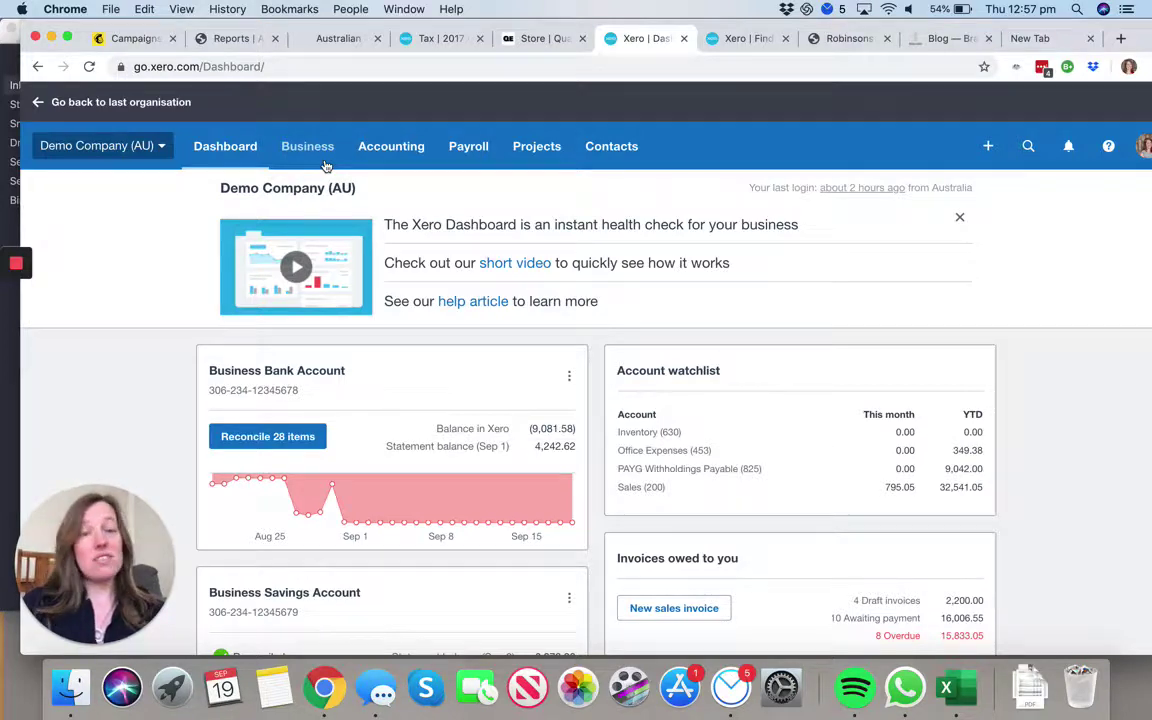
- Open the chart of accounts for the demo company
{"action": "left_click", "coordinate": [391, 146]}
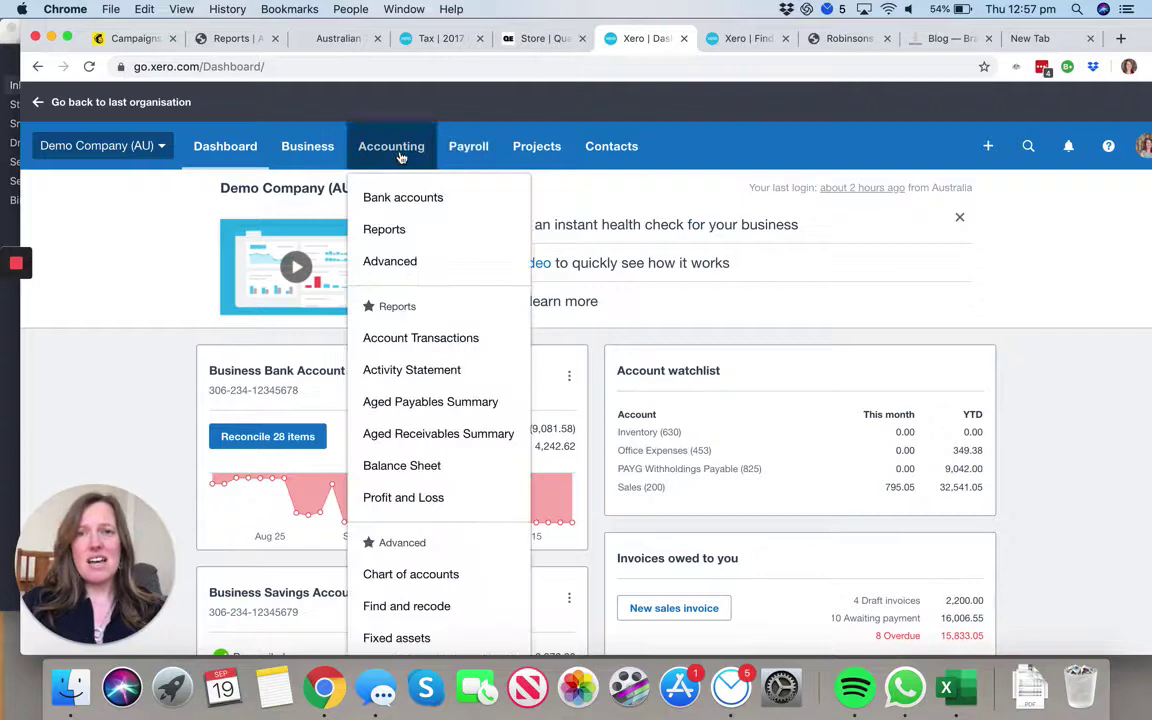
{"action": "left_click", "coordinate": [405, 576]}
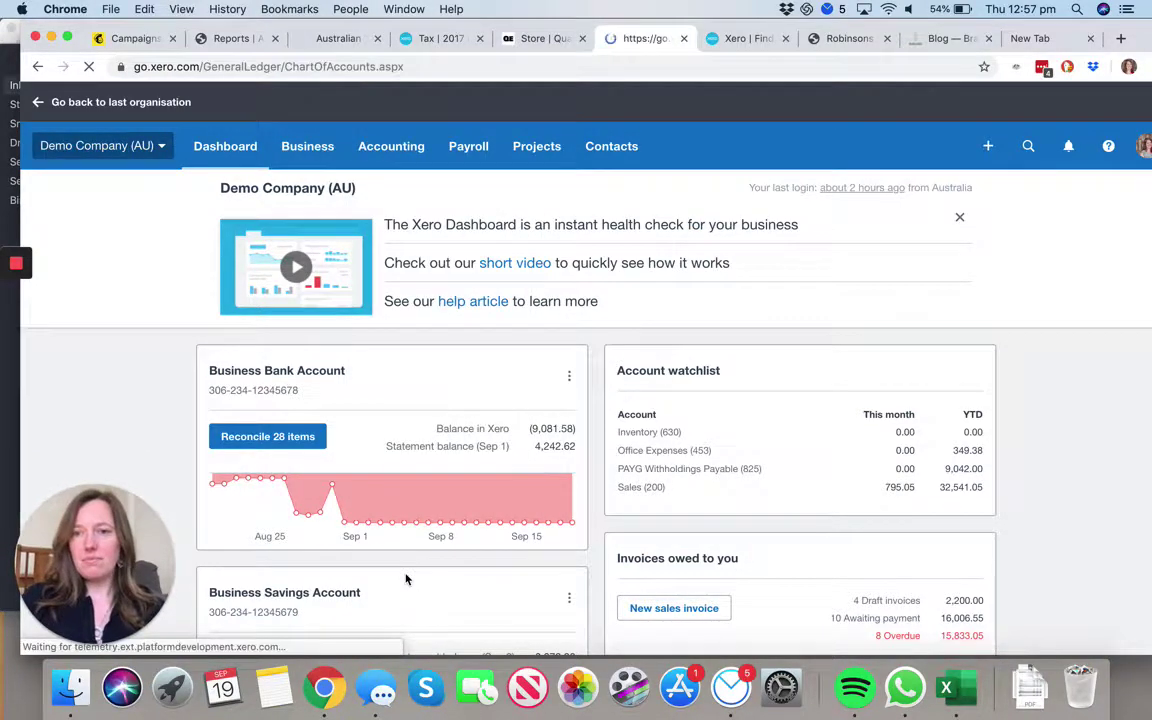
{"action": "left_click", "coordinate": [380, 148]}
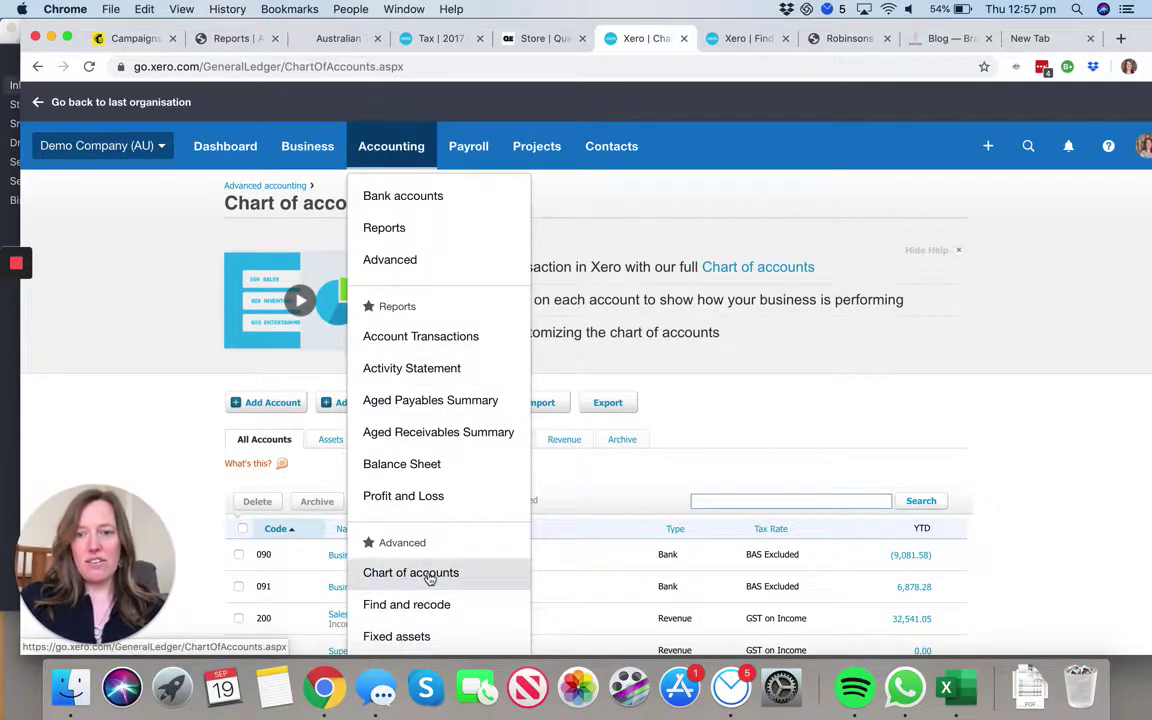
{"action": "left_click", "coordinate": [703, 472]}
- Look through the full list of accounts, comparing the codes, names, types and tax rates of the bank, revenue and expense accounts
{"action": "scroll", "coordinate": [703, 472], "scroll_direction": "down", "scroll_amount": 5}
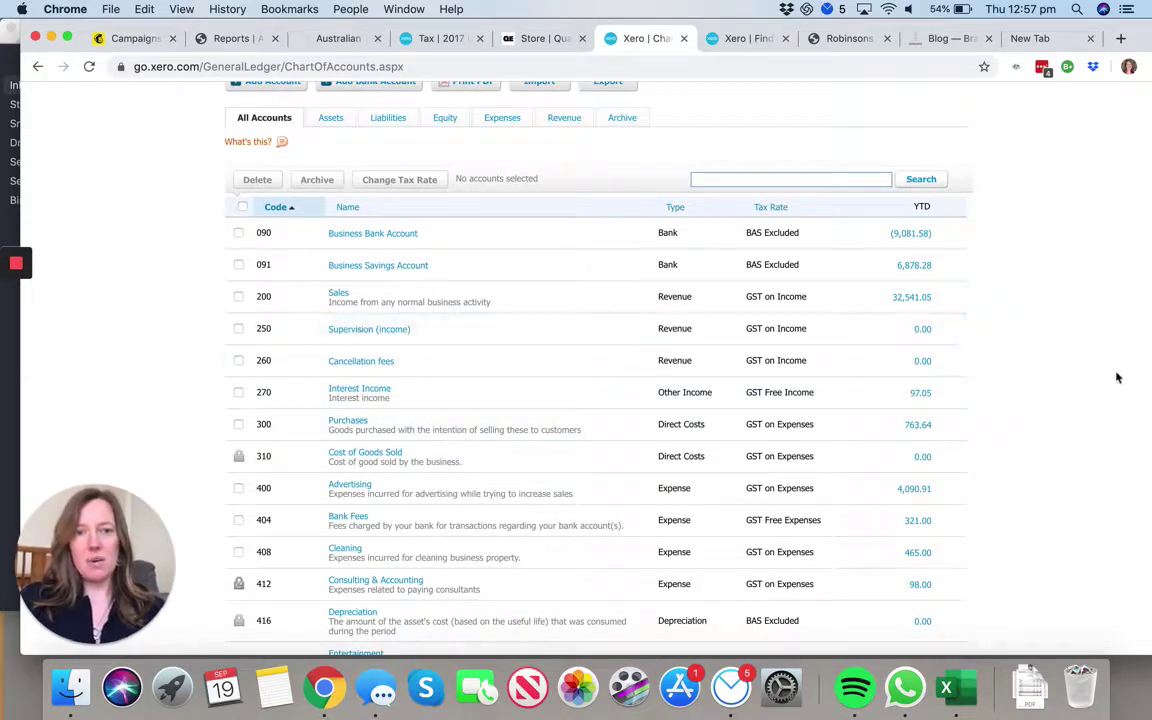
{"action": "scroll", "coordinate": [342, 173], "scroll_direction": "up", "scroll_amount": 1}
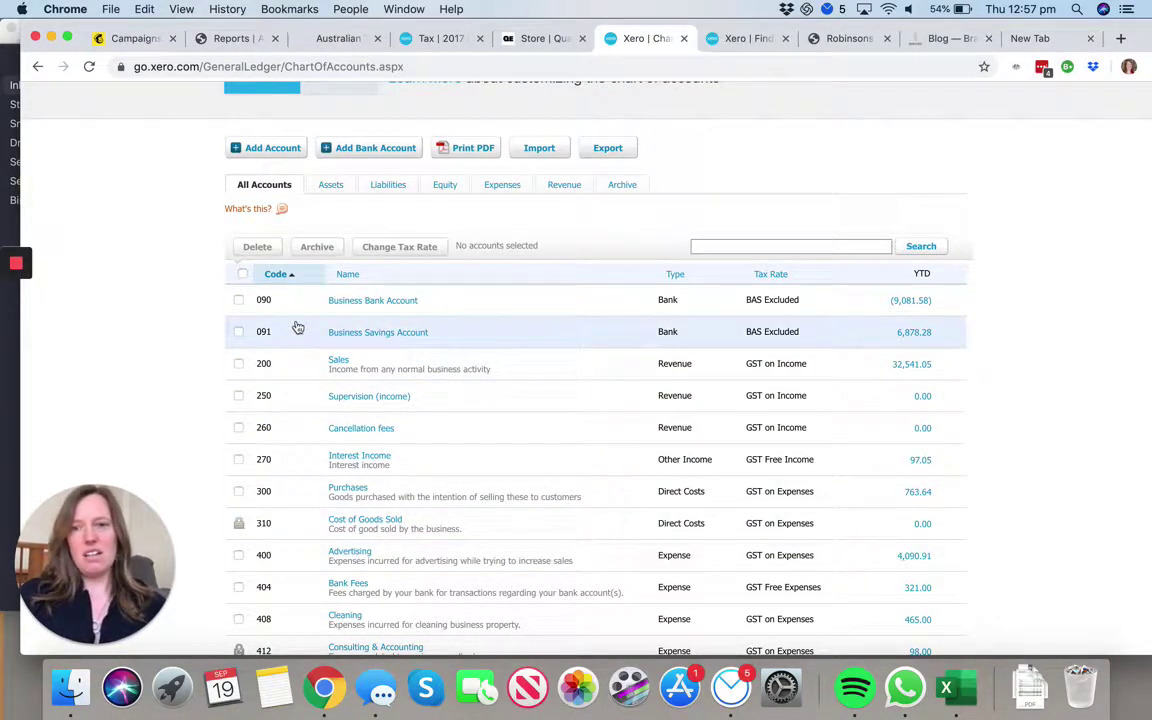
{"action": "scroll", "coordinate": [340, 413], "scroll_direction": "down", "scroll_amount": 10}
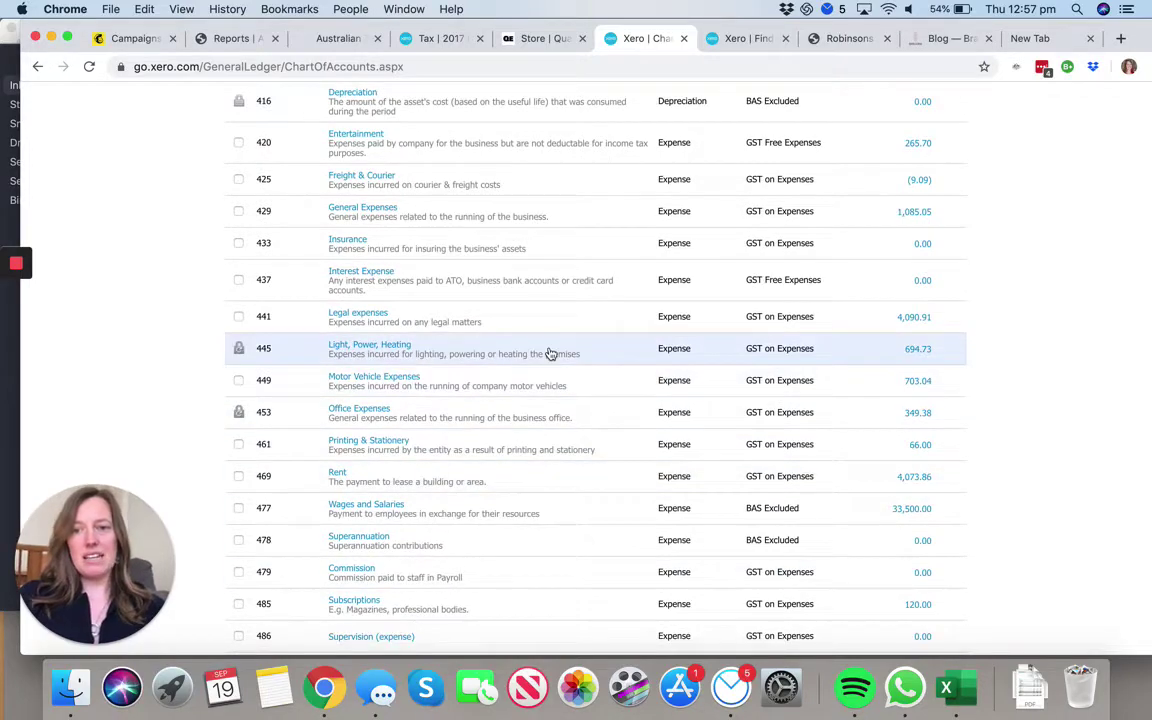
{"action": "scroll", "coordinate": [550, 353], "scroll_direction": "up", "scroll_amount": 5}
{"action": "scroll", "coordinate": [550, 353], "scroll_direction": "down", "scroll_amount": 3}
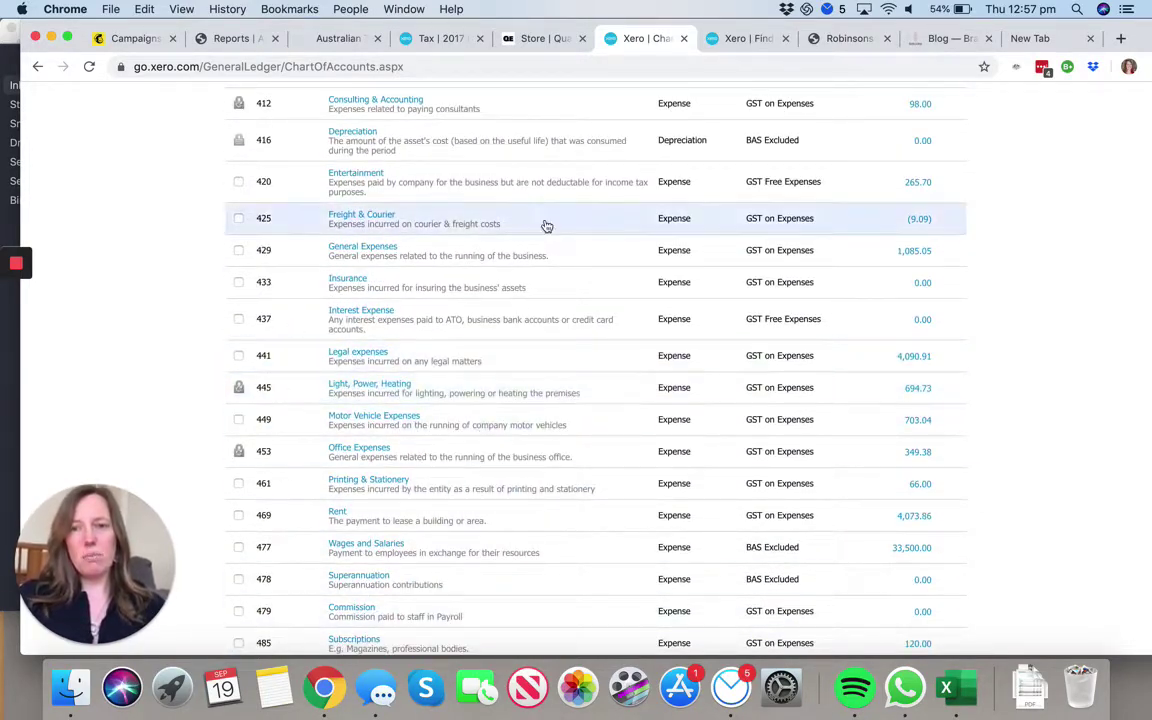
{"action": "scroll", "coordinate": [441, 377], "scroll_direction": "up", "scroll_amount": 1}
{"action": "scroll", "coordinate": [441, 377], "scroll_direction": "up", "scroll_amount": 5}
{"action": "scroll", "coordinate": [527, 213], "scroll_direction": "up", "scroll_amount": 2}
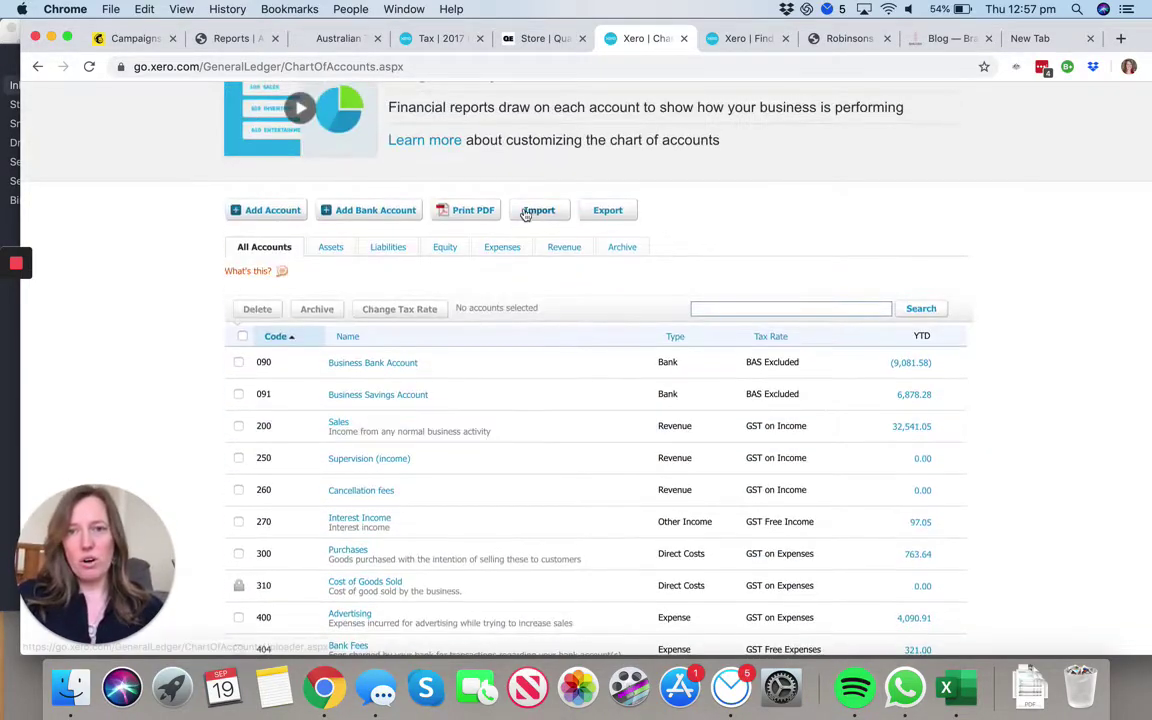
- Show only the expense accounts and begin a new account with the account type Direct Costs
{"action": "left_click", "coordinate": [505, 247]}
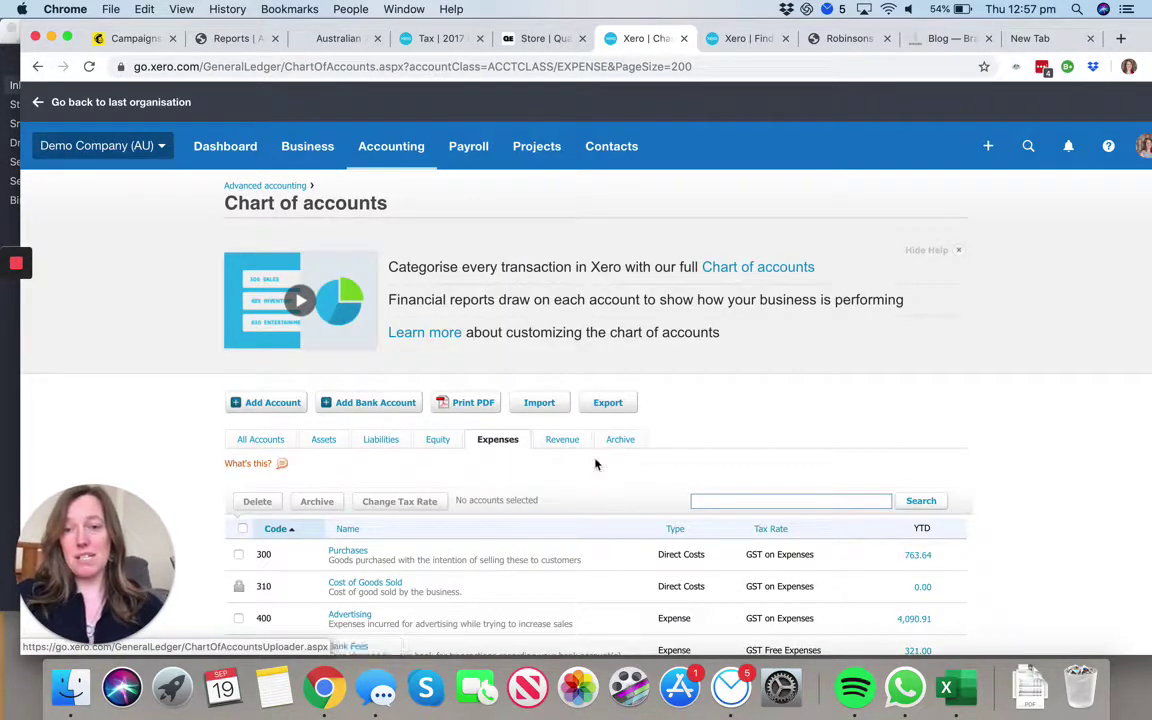
{"action": "scroll", "coordinate": [650, 545], "scroll_direction": "down", "scroll_amount": 5}
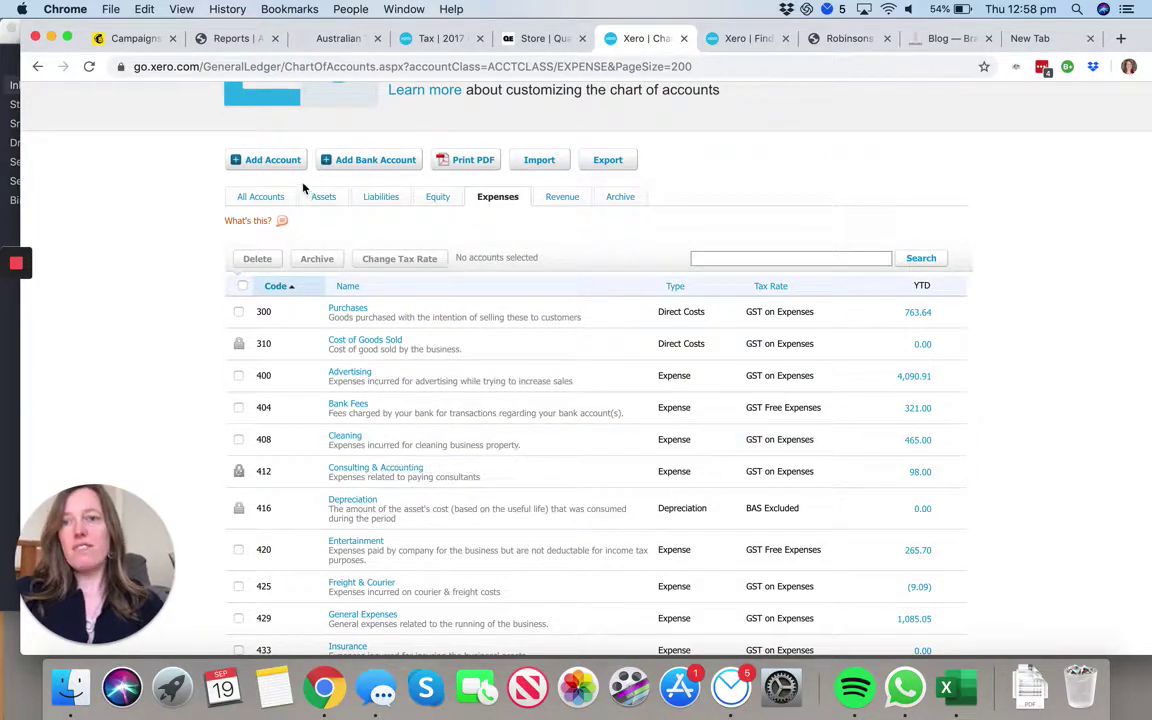
{"action": "left_click", "coordinate": [272, 160]}
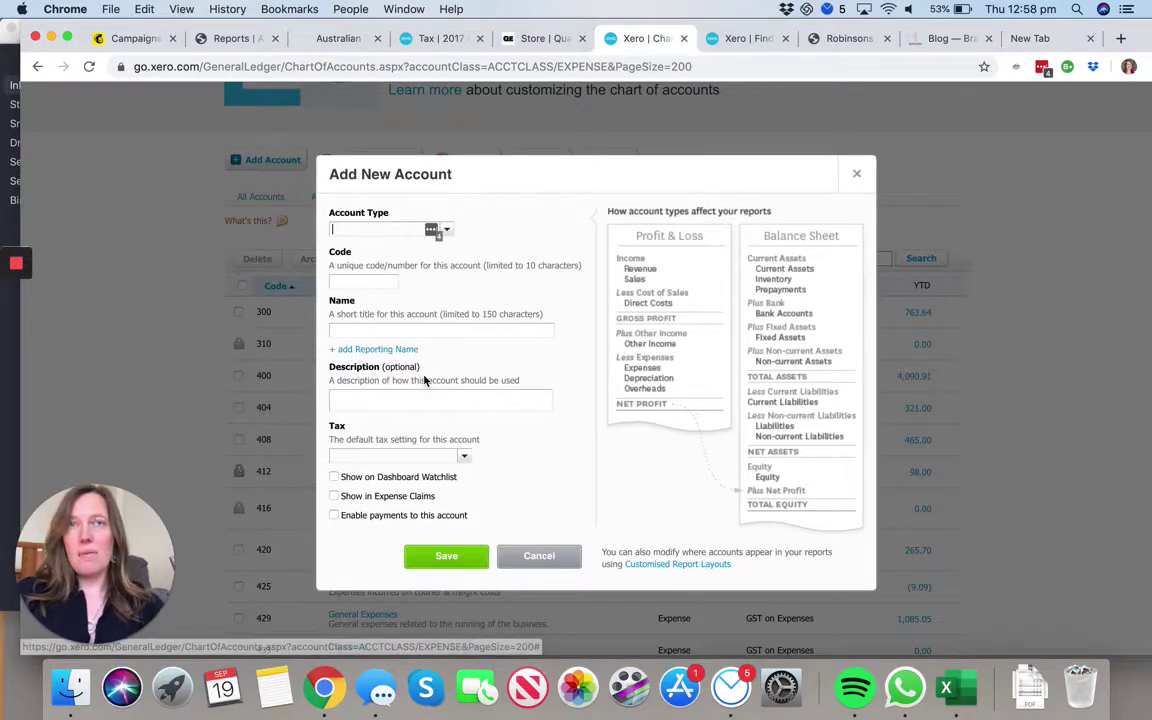
{"action": "left_click", "coordinate": [450, 232]}
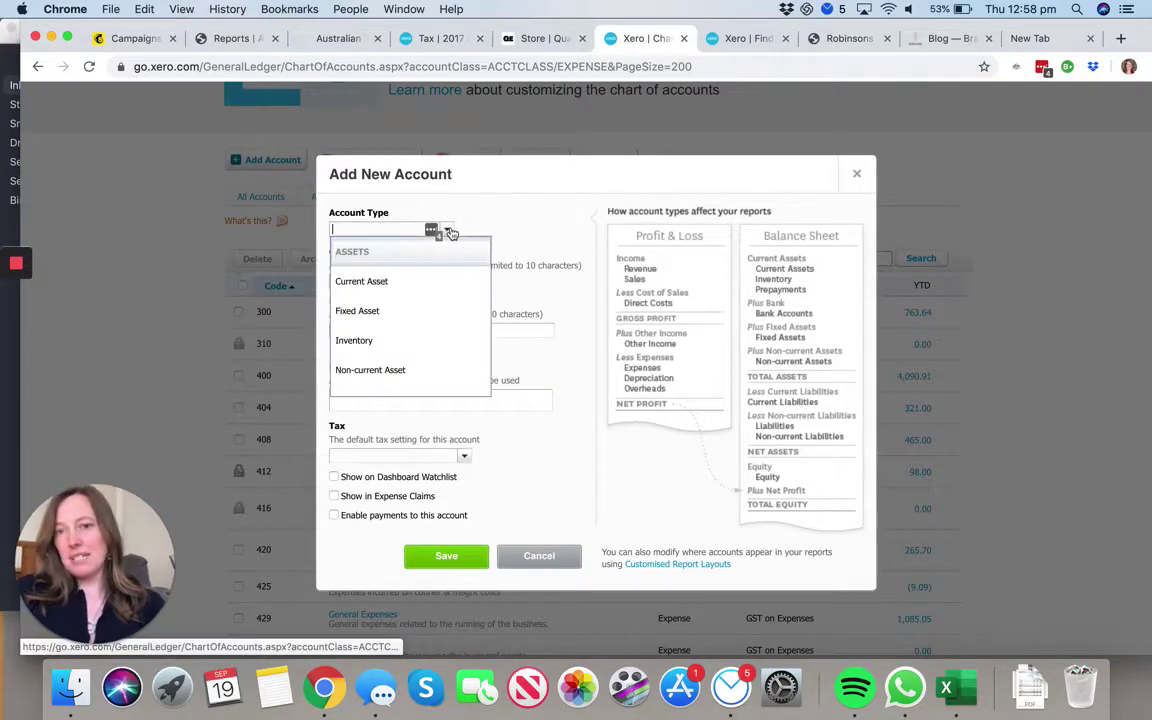
{"action": "type", "text": "di"}
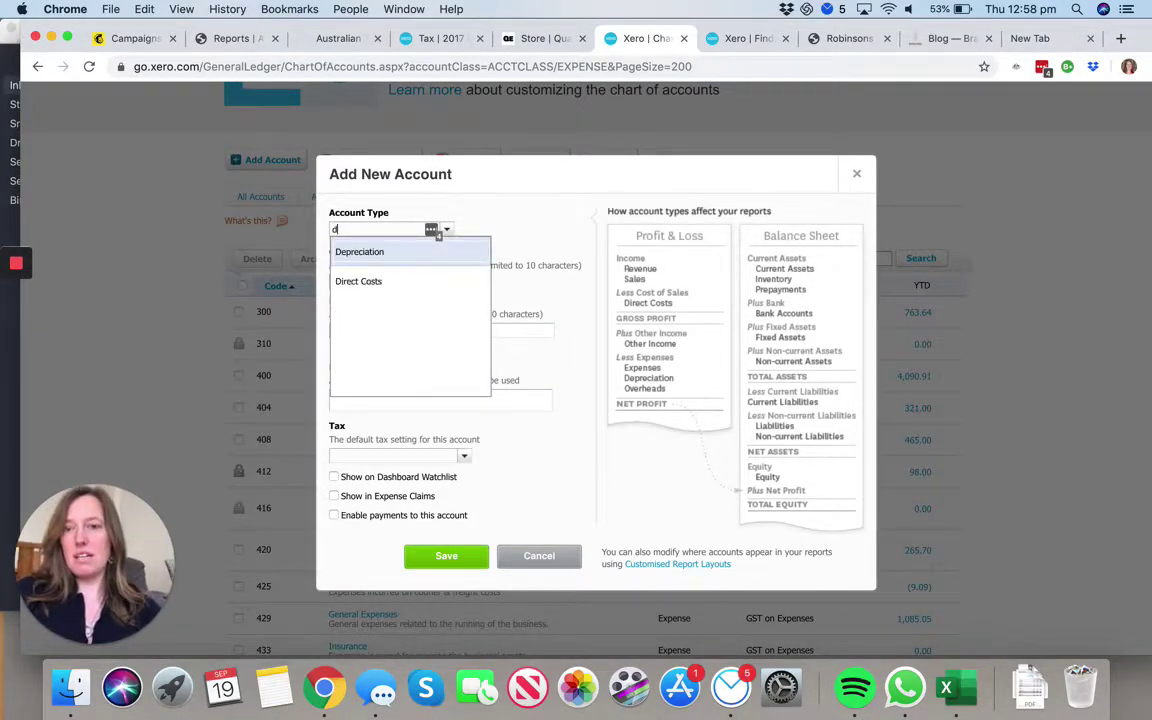
{"action": "left_click", "coordinate": [372, 252]}
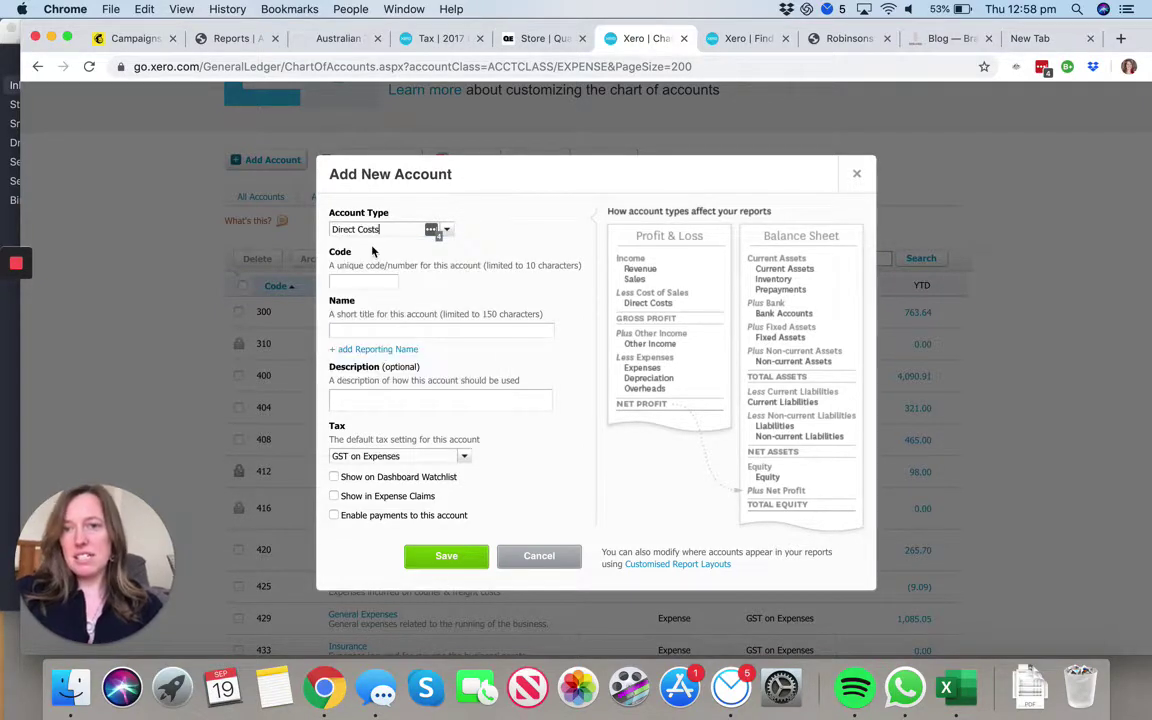
- Give the new account code 320 and the name "Client expenses to be reimbursed", include it on the Dashboard Watchlist, and save it
{"action": "left_click", "coordinate": [363, 280]}
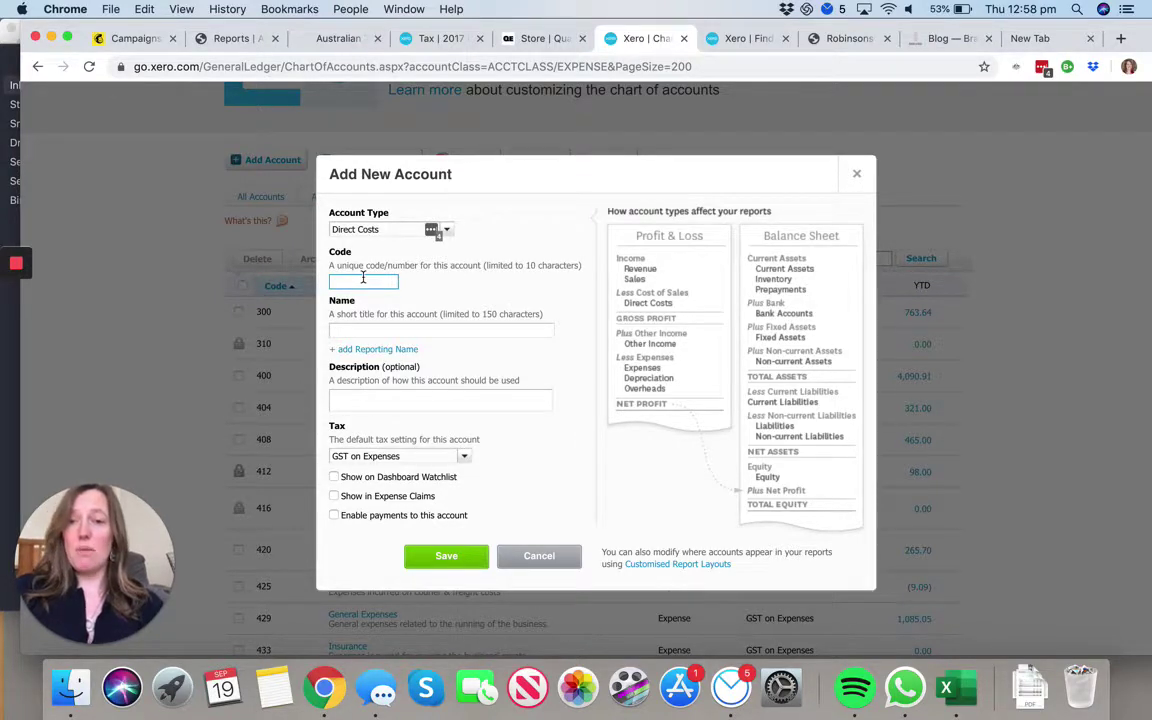
{"action": "type", "text": "320"}
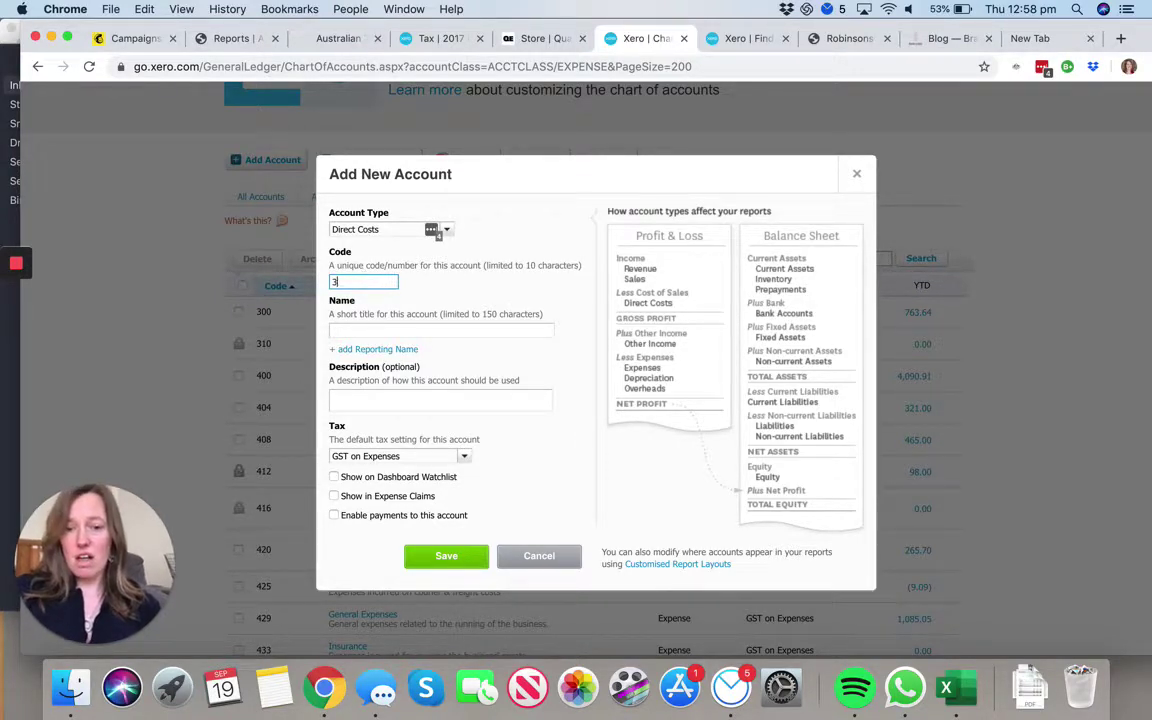
{"action": "left_click", "coordinate": [441, 330]}
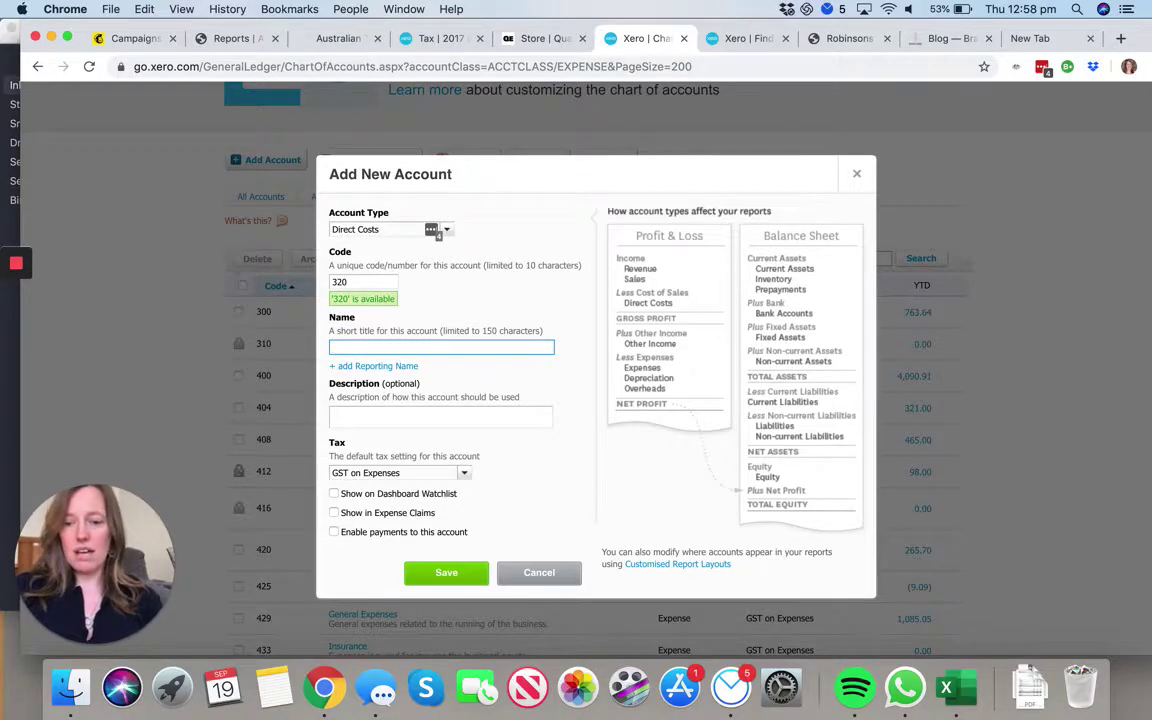
{"action": "type", "text": "Client "}
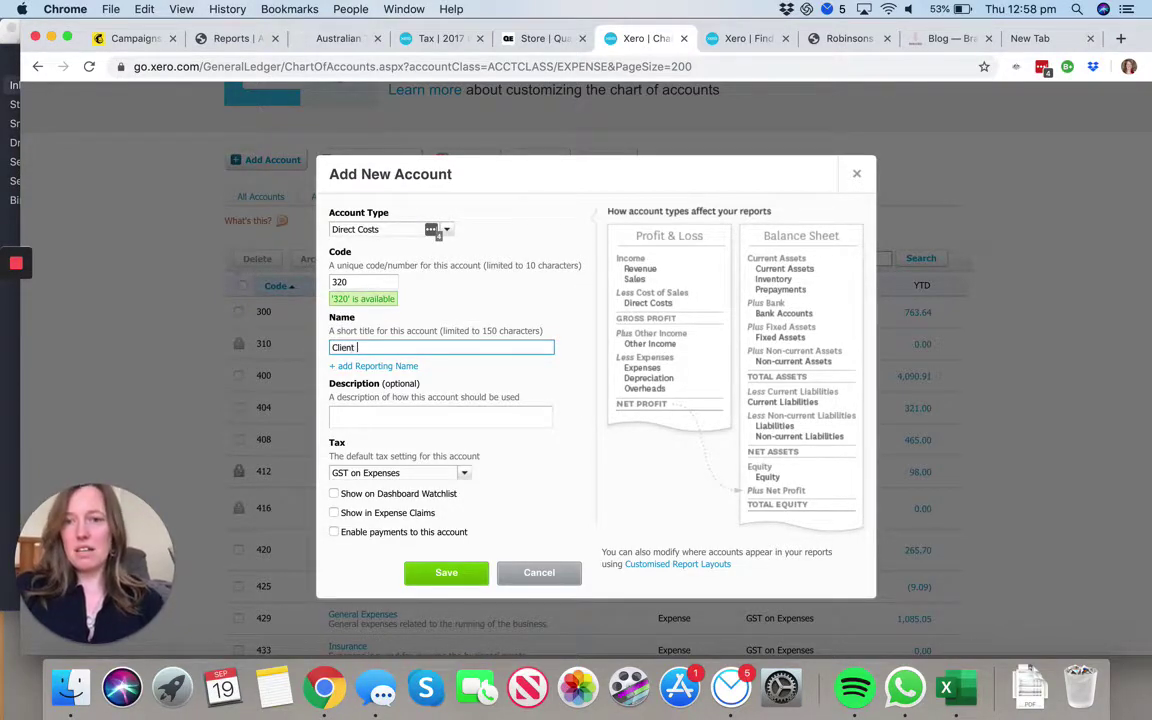
{"action": "type", "text": "expenses to"}
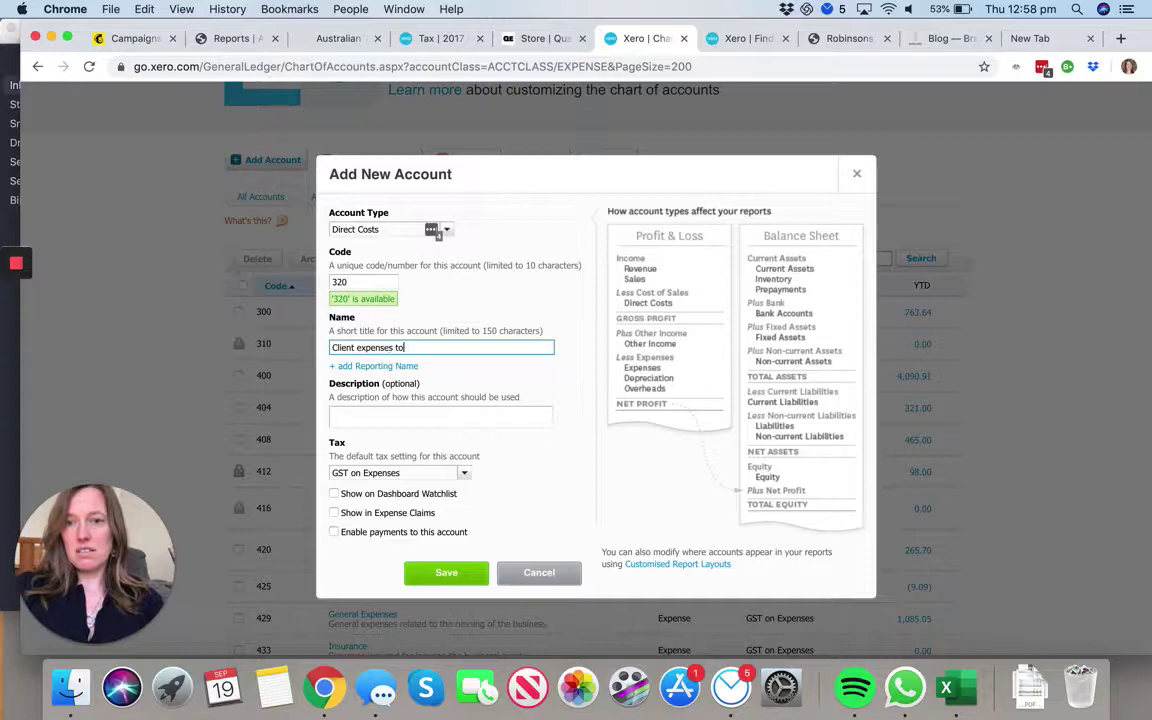
{"action": "type", "text": " be reimbursed"}
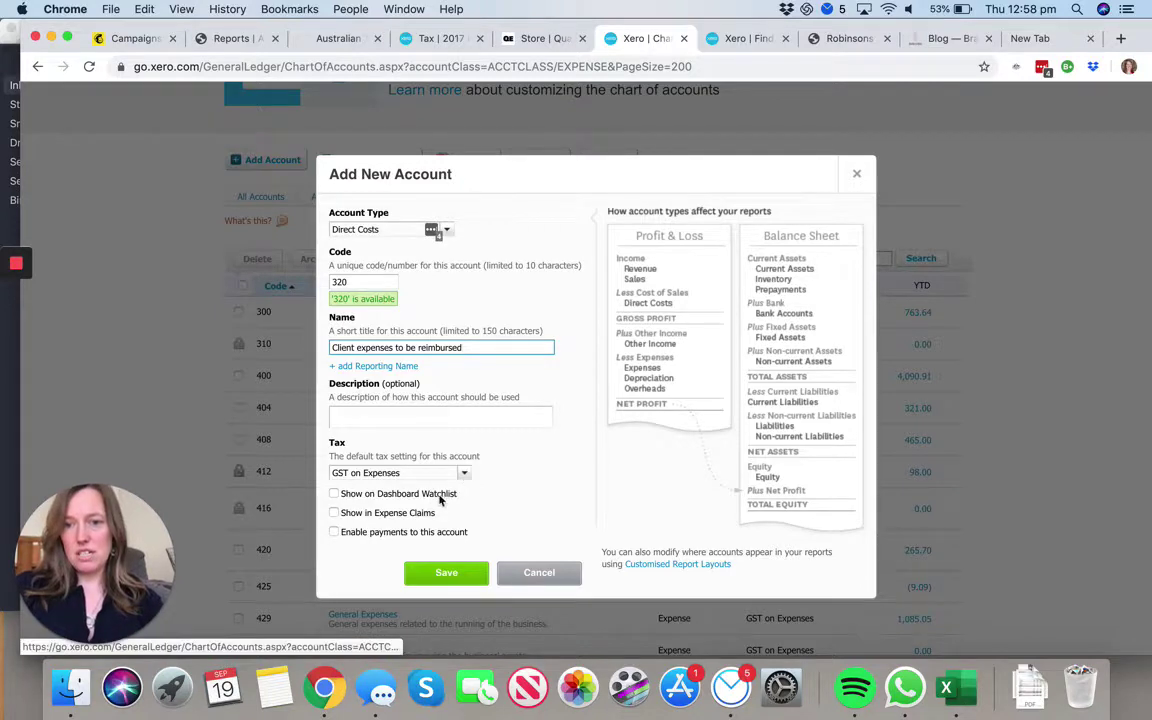
{"action": "left_click", "coordinate": [335, 494]}
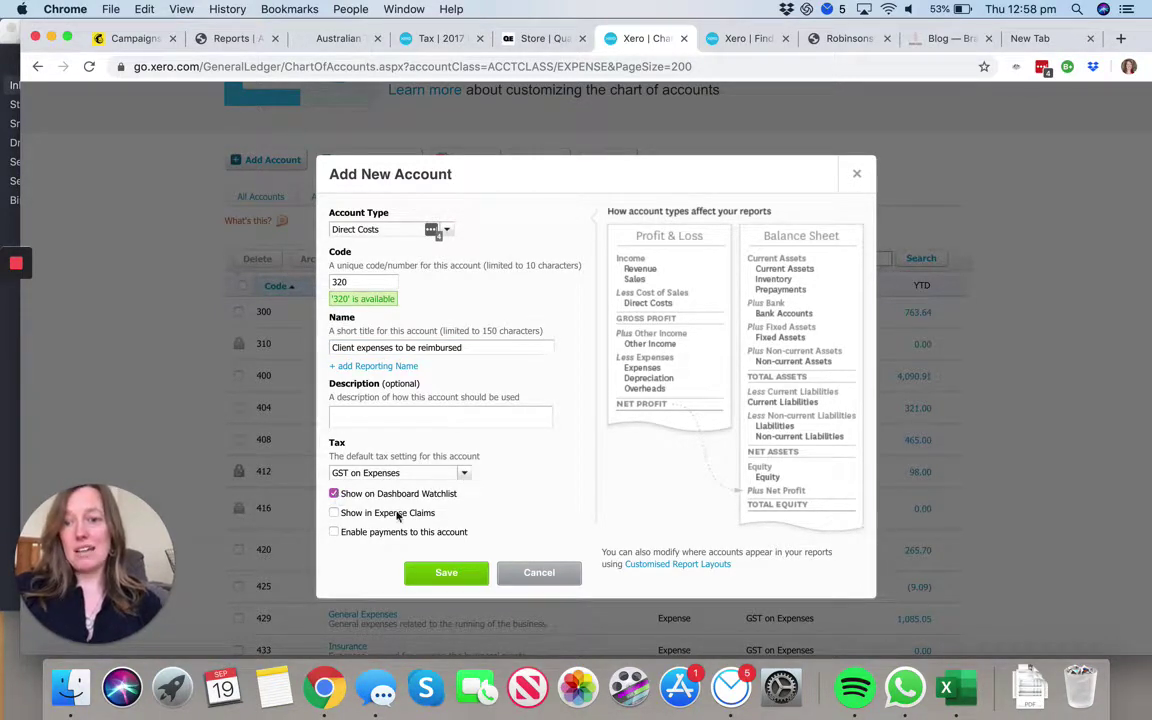
{"action": "left_click", "coordinate": [446, 572]}
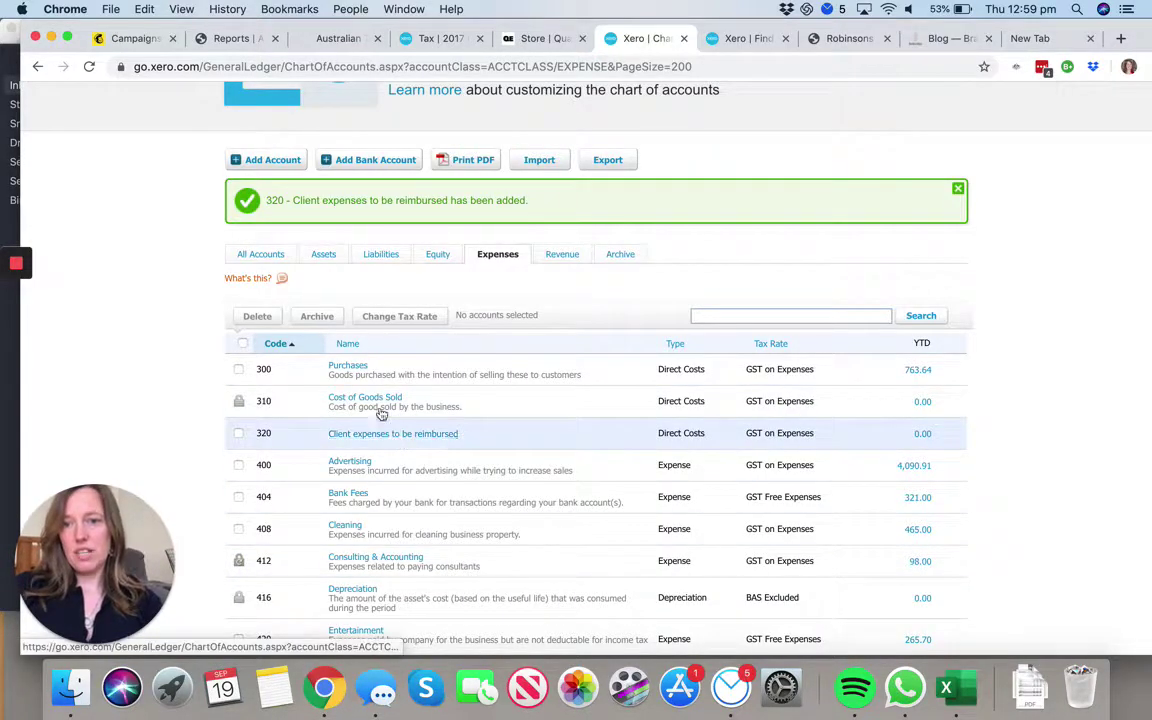
- Begin another new account with the account type Expense and the code 480
{"action": "left_click", "coordinate": [245, 157]}
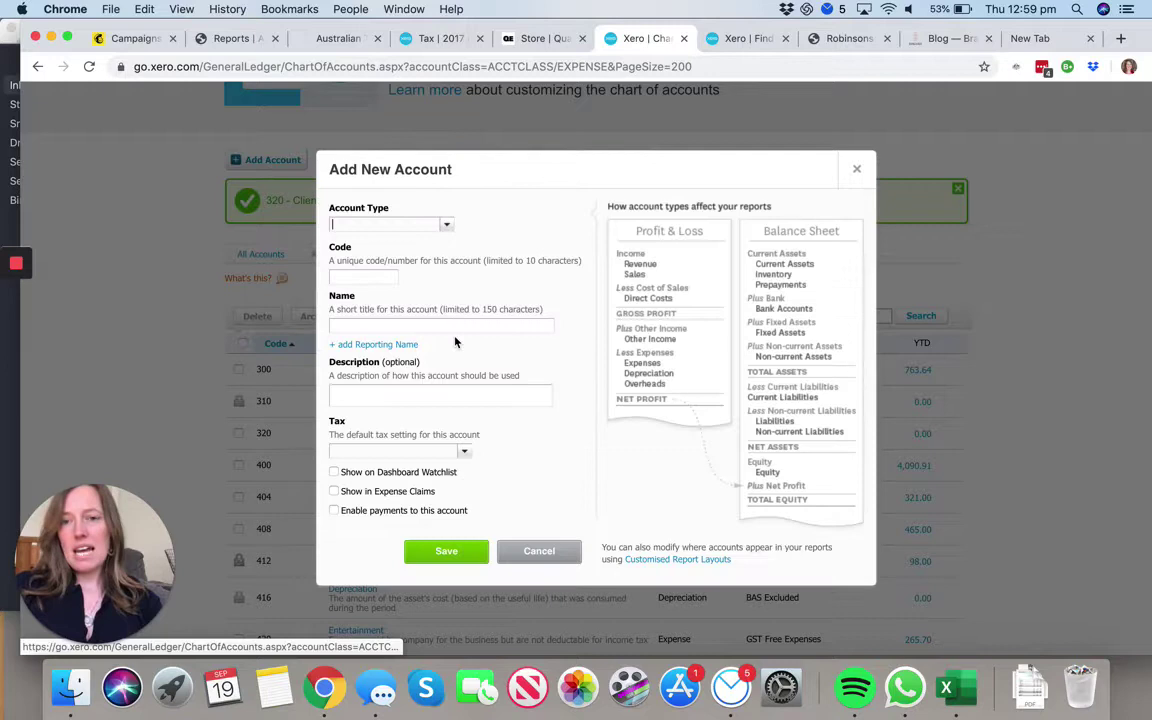
{"action": "left_click", "coordinate": [449, 225]}
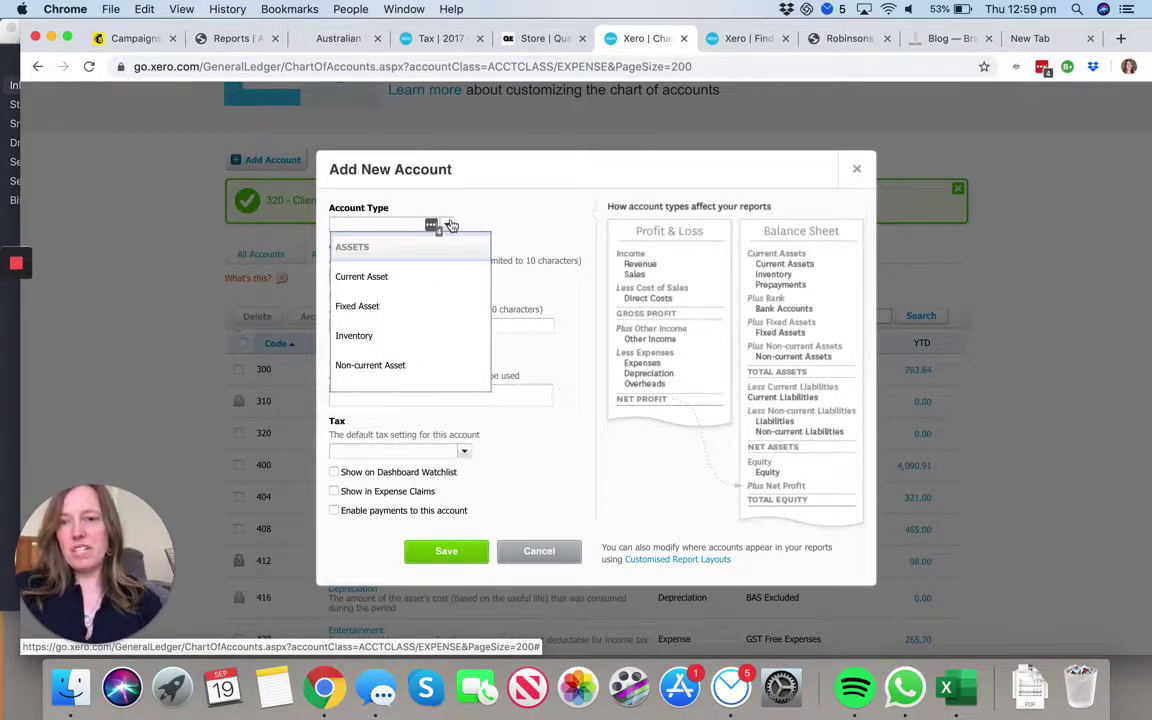
{"action": "type", "text": "expe"}
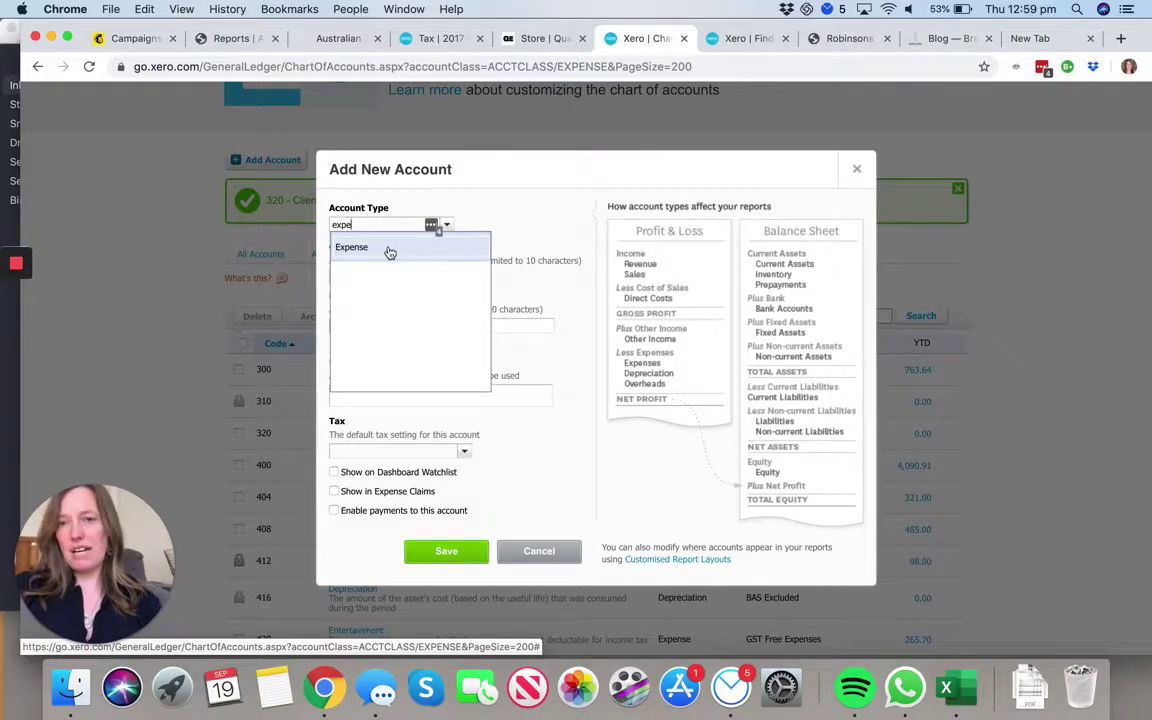
{"action": "left_click", "coordinate": [390, 253]}
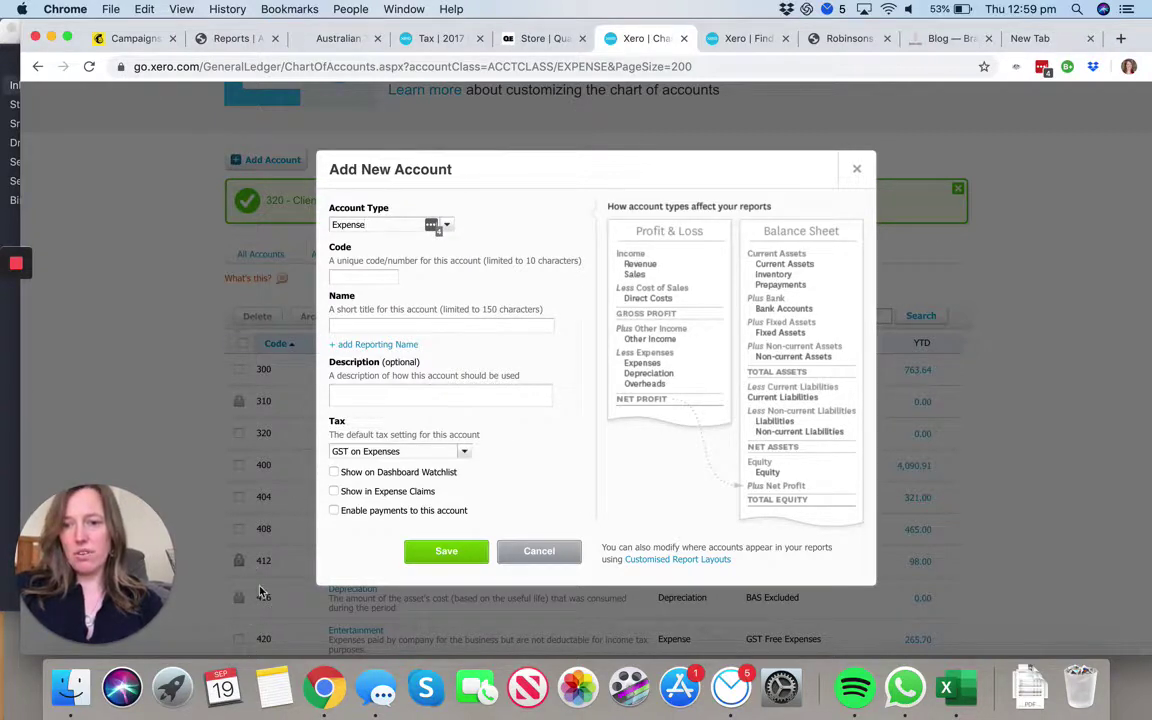
{"action": "left_click", "coordinate": [353, 278]}
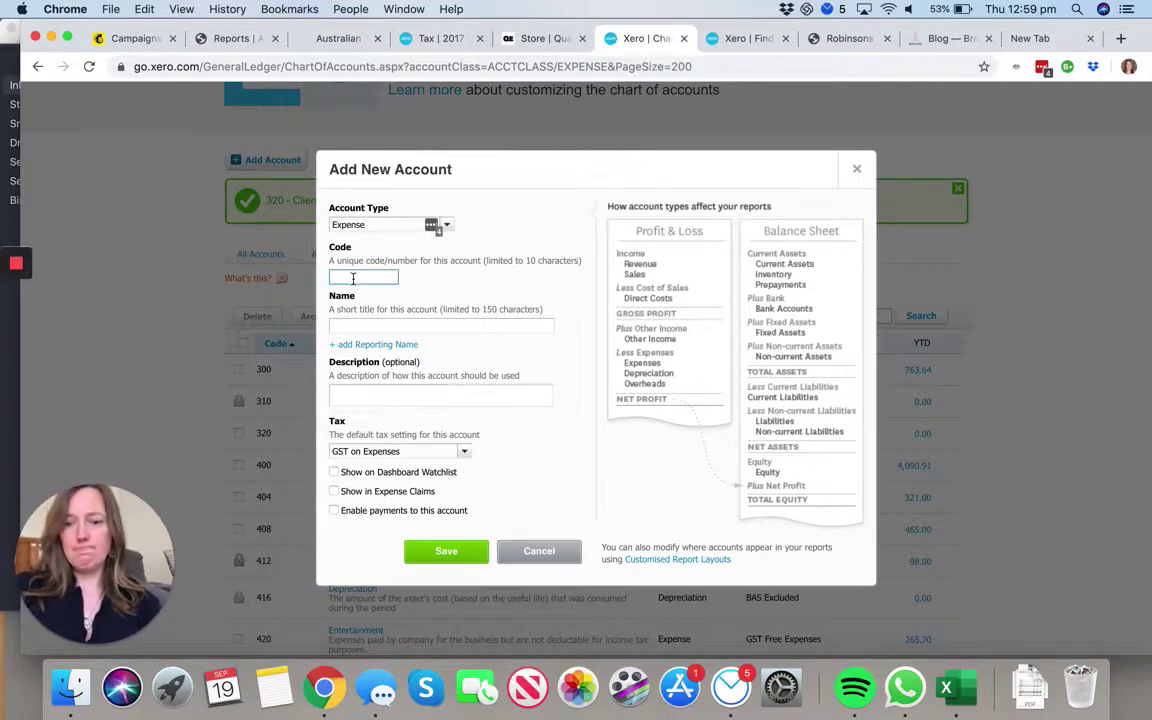
{"action": "type", "text": "480"}
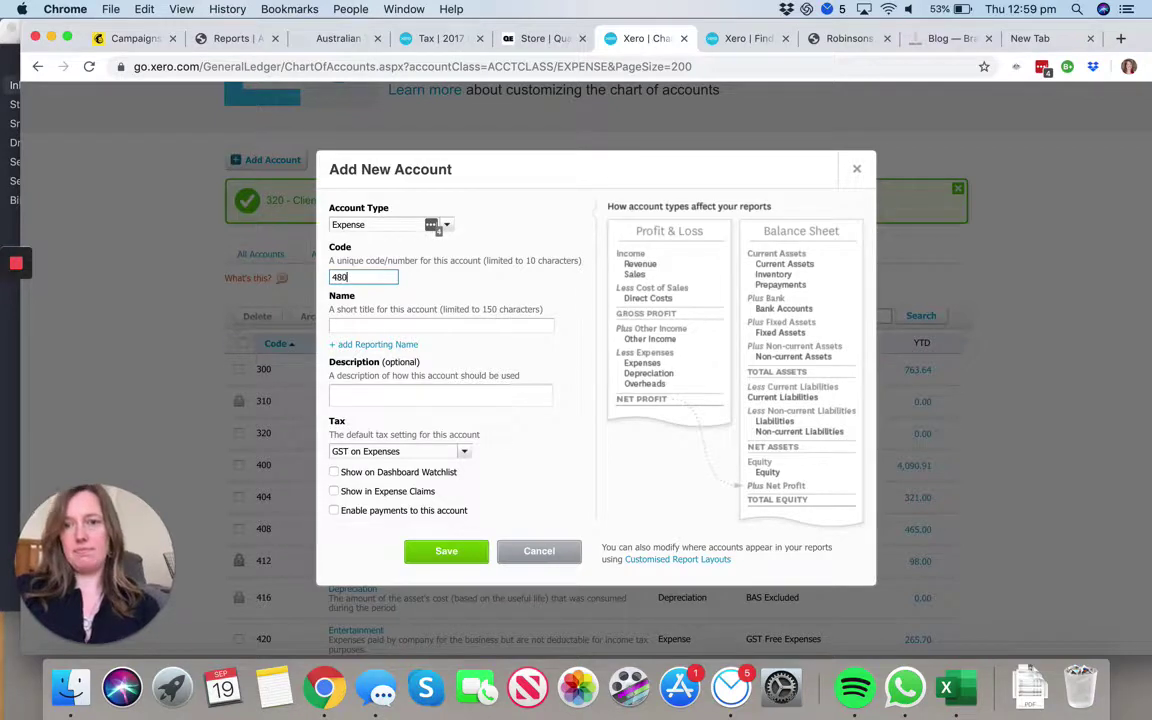
- Name the new expense account "Software as a service - Critical systems" and save it
{"action": "left_click", "coordinate": [440, 325]}
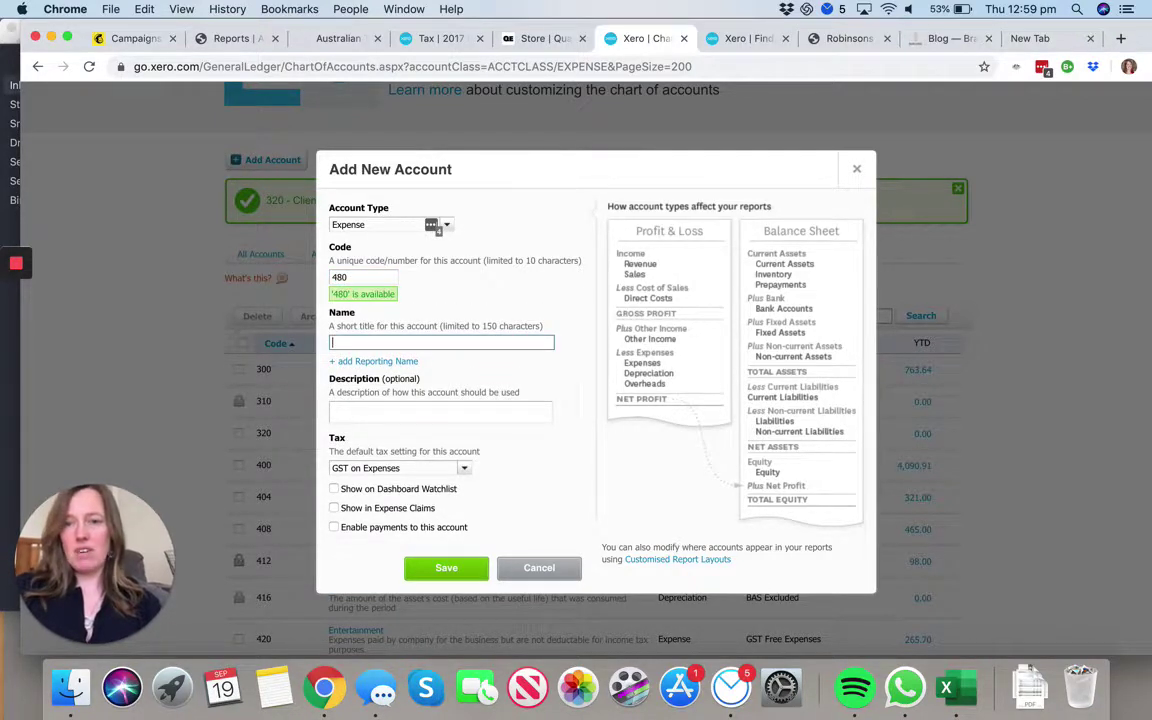
{"action": "type", "text": "Softw"}
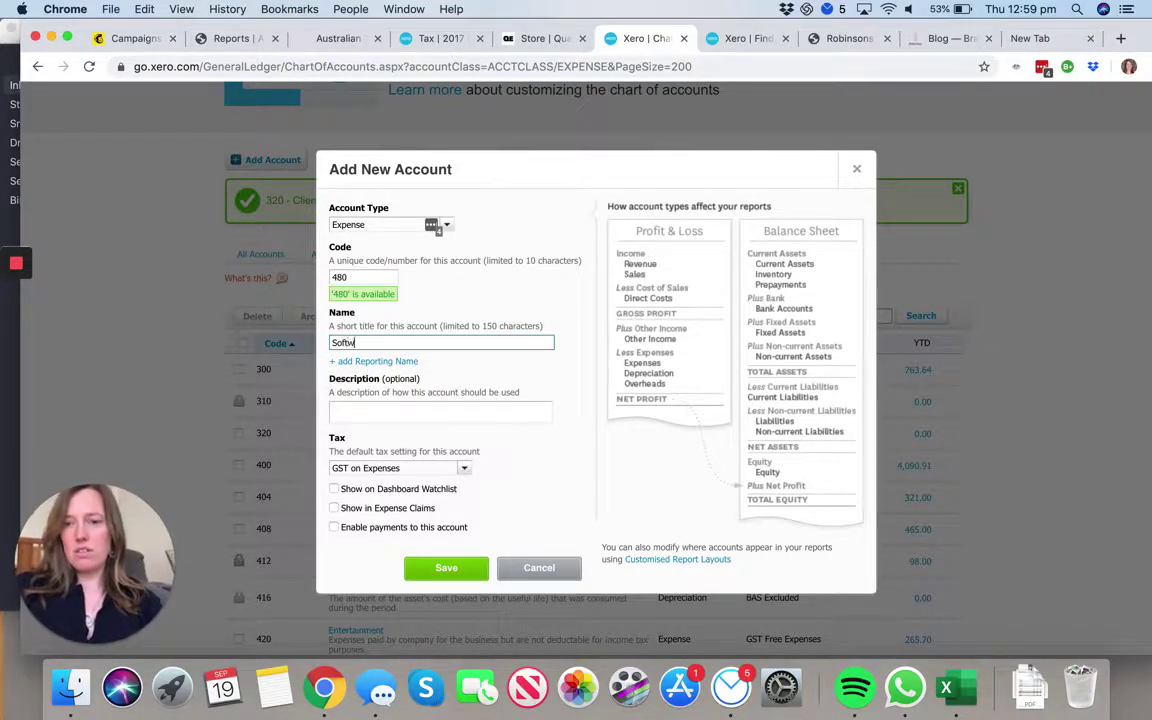
{"action": "type", "text": "are as a se"}
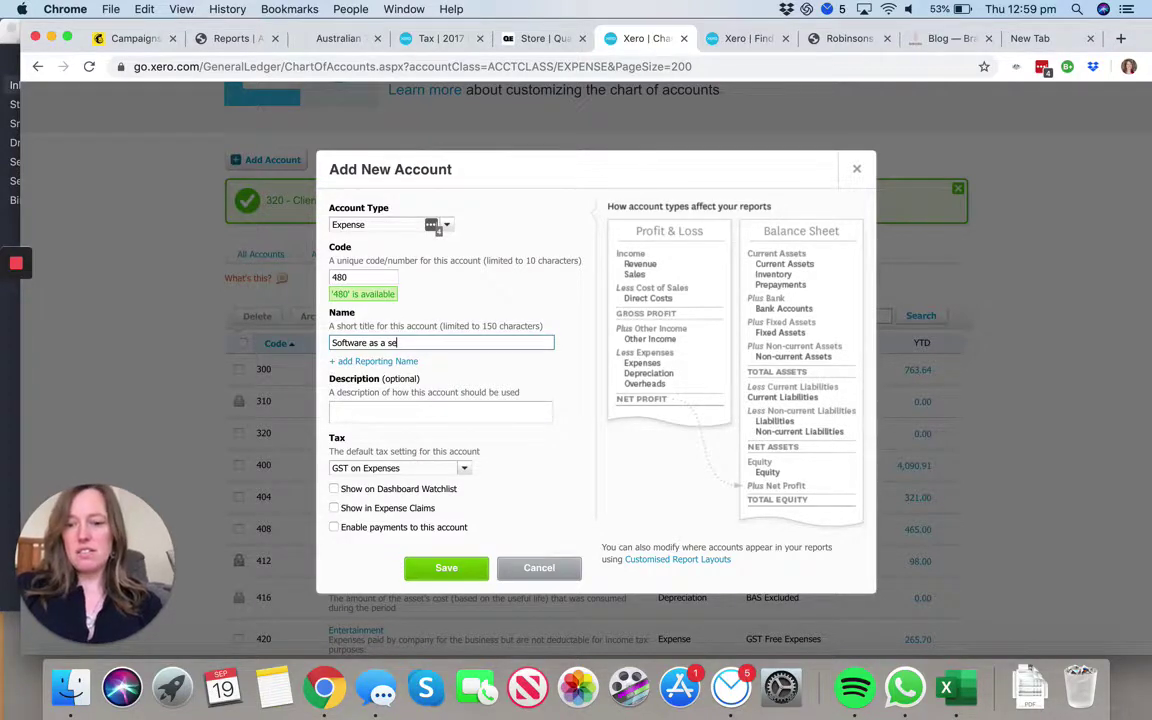
{"action": "type", "text": "rvice -"}
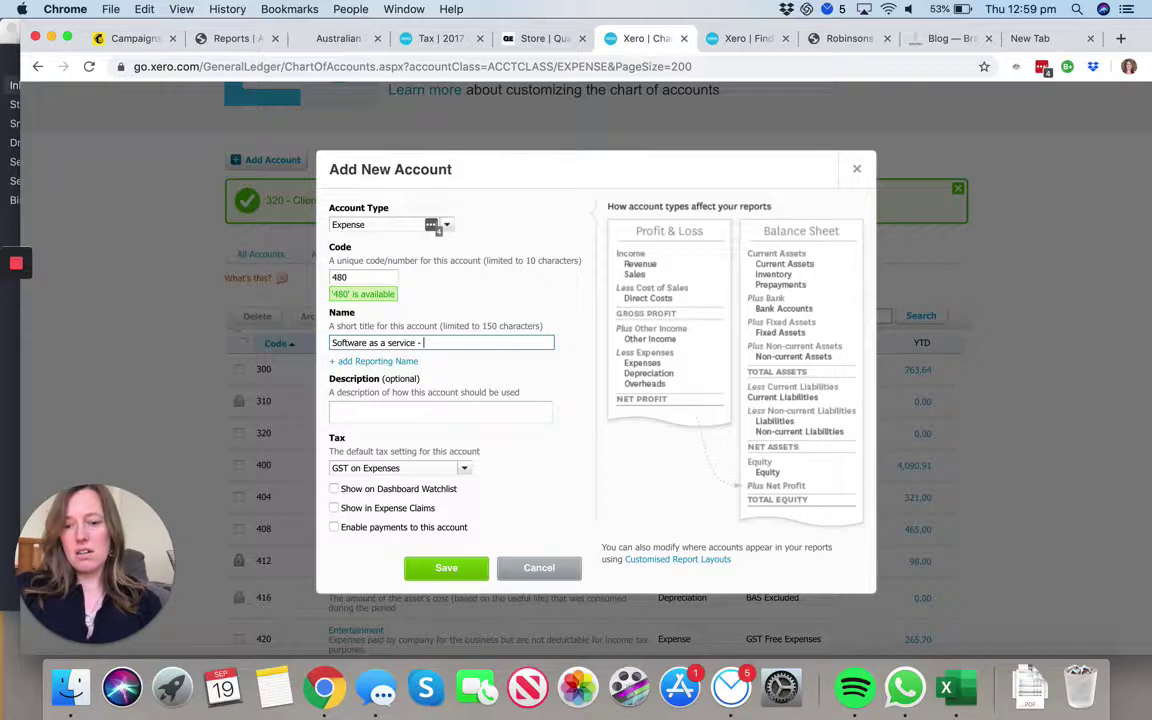
{"action": "type", "text": "Criti"}
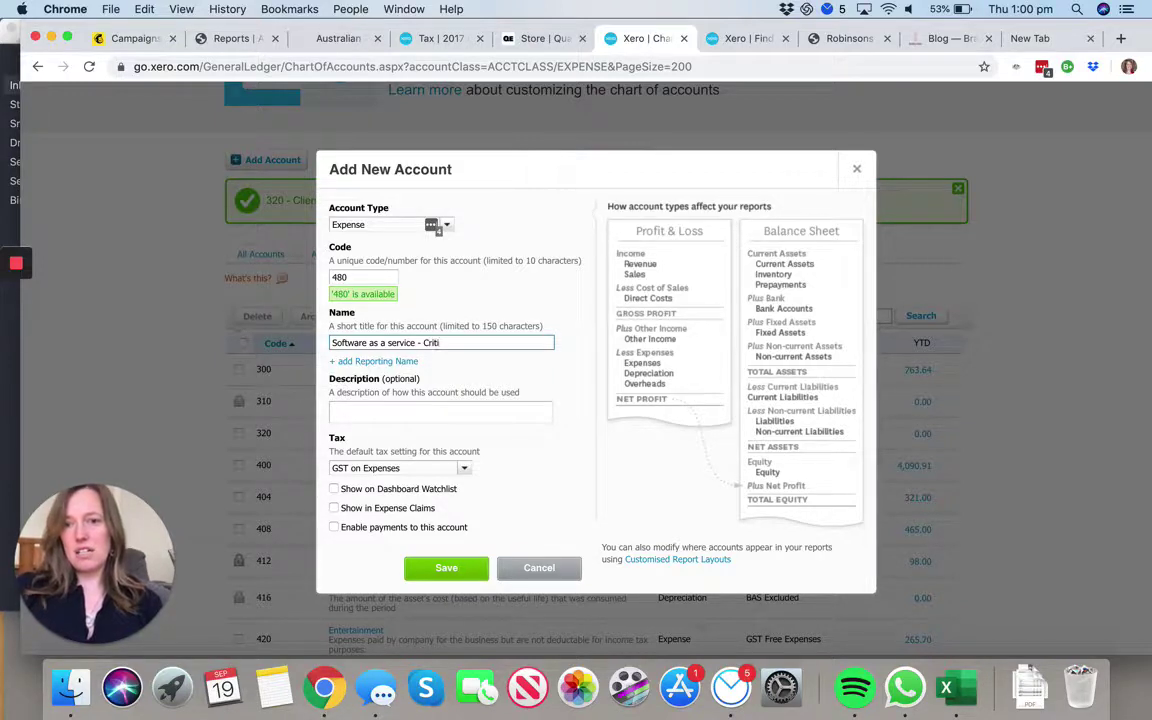
{"action": "type", "text": "cal systems"}
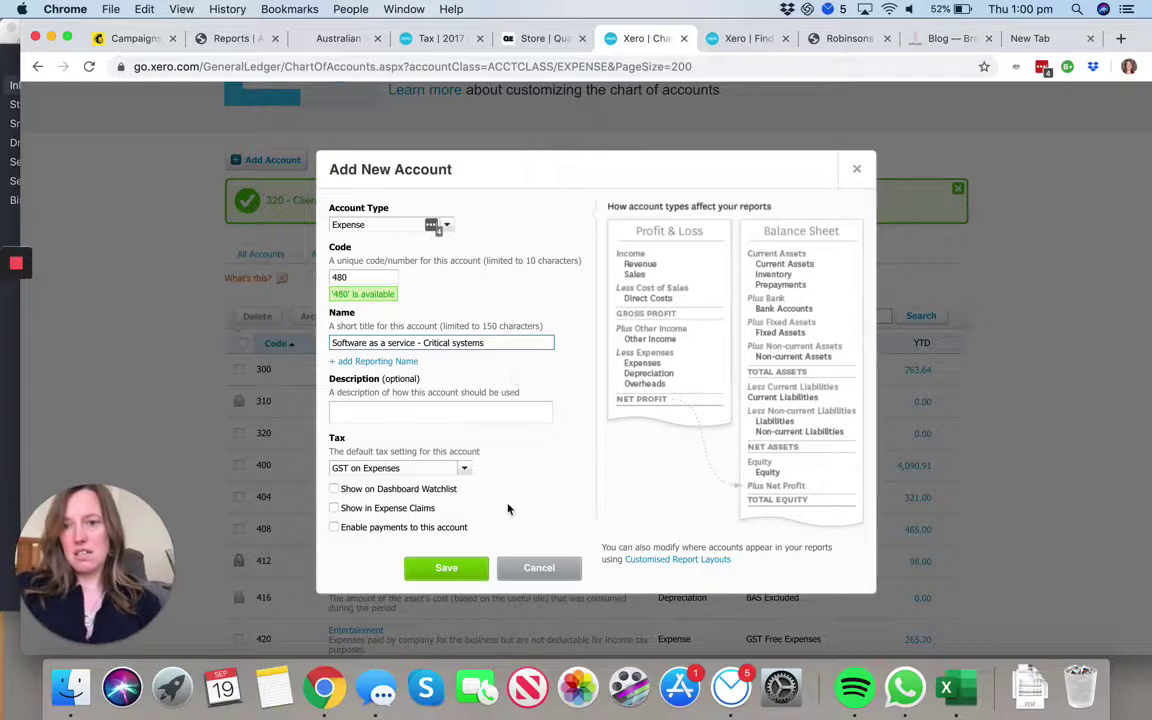
{"action": "left_click", "coordinate": [447, 569]}
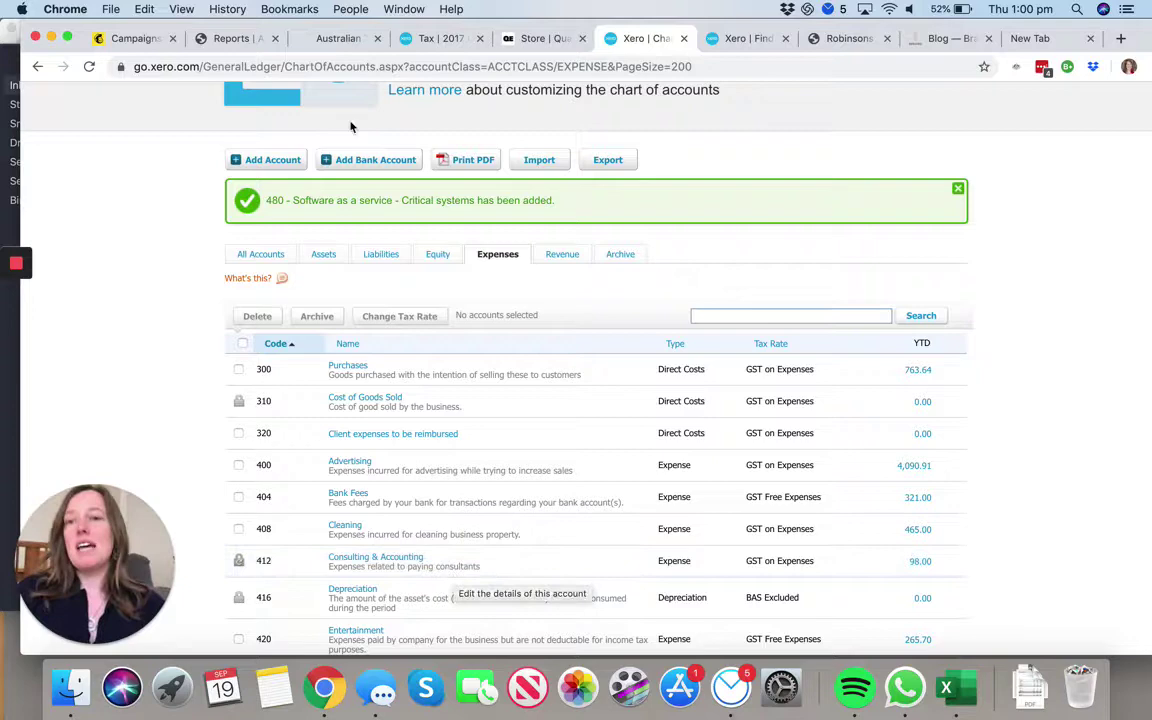
- Begin another new account with the account type Expense and the code 481
{"action": "left_click", "coordinate": [282, 165]}
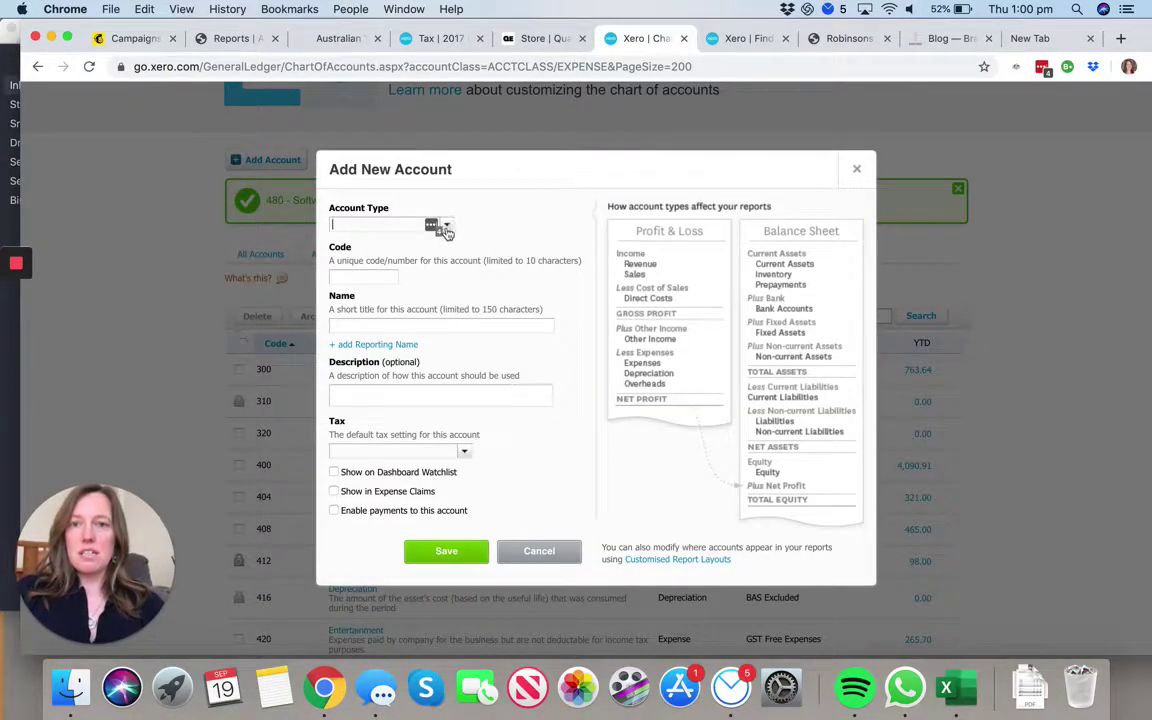
{"action": "left_click", "coordinate": [449, 231]}
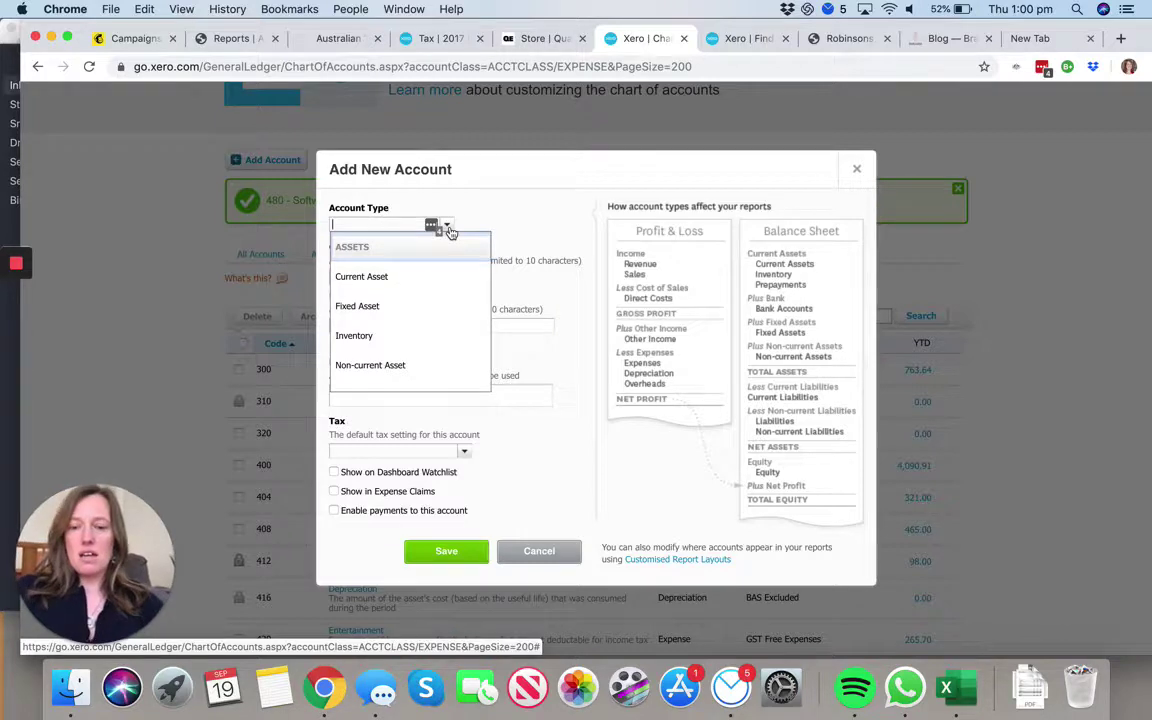
{"action": "type", "text": "expe"}
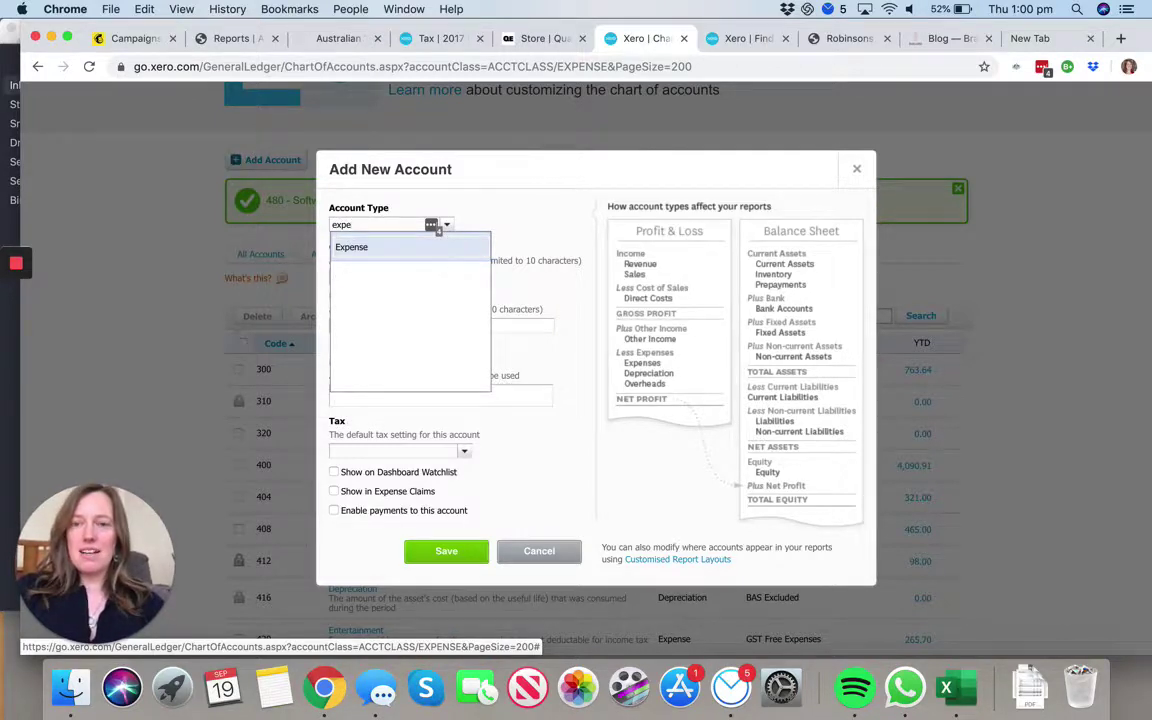
{"action": "left_click", "coordinate": [391, 248]}
{"action": "left_click", "coordinate": [366, 277]}
{"action": "type", "text": "481"}
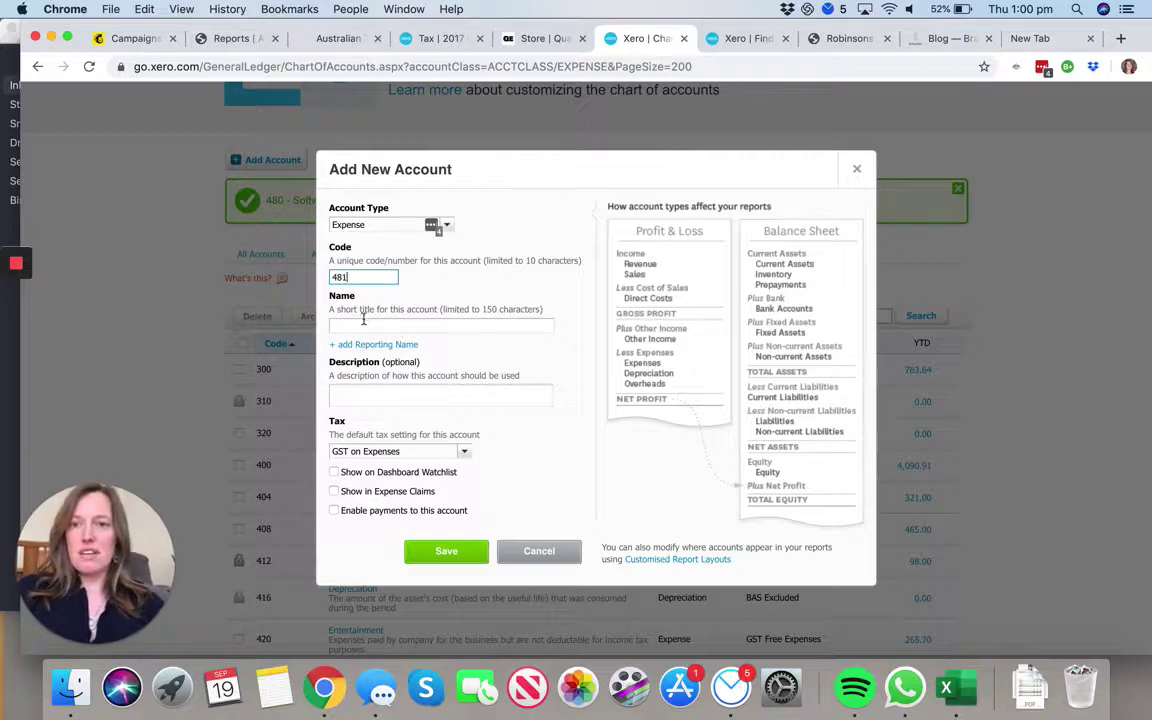
- Name the new account "Software as a service - Useful software", save it, and check it in the expense accounts list
{"action": "left_click", "coordinate": [361, 326]}
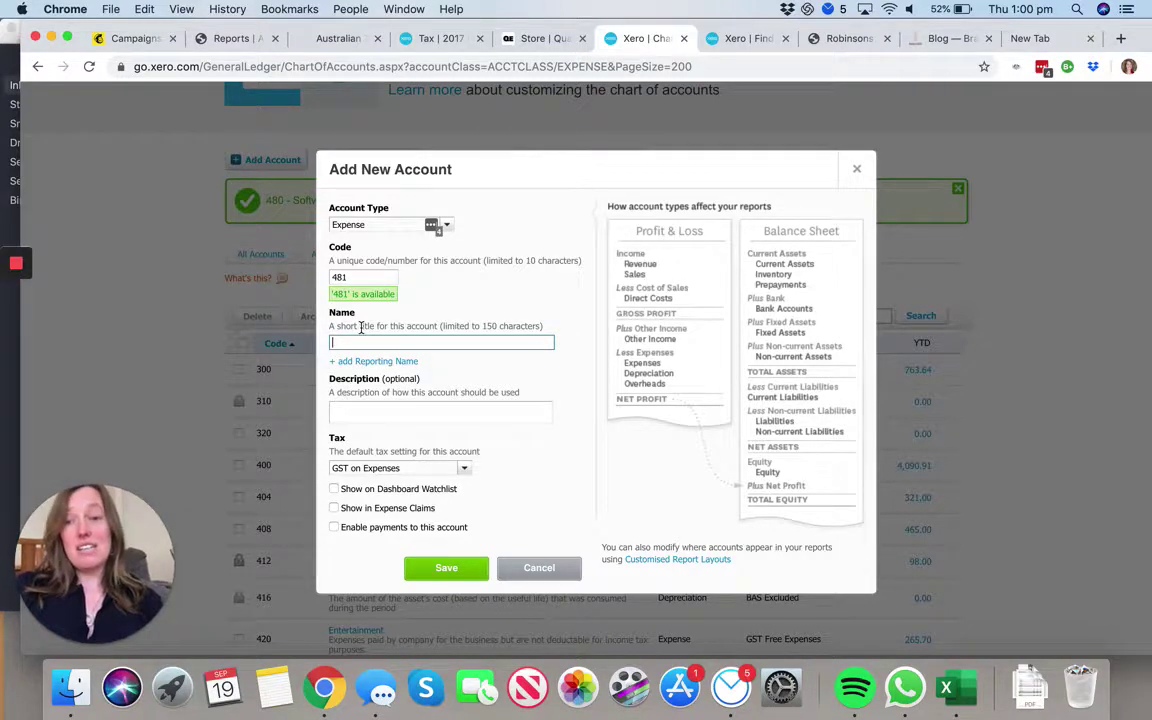
{"action": "type", "text": "Software"}
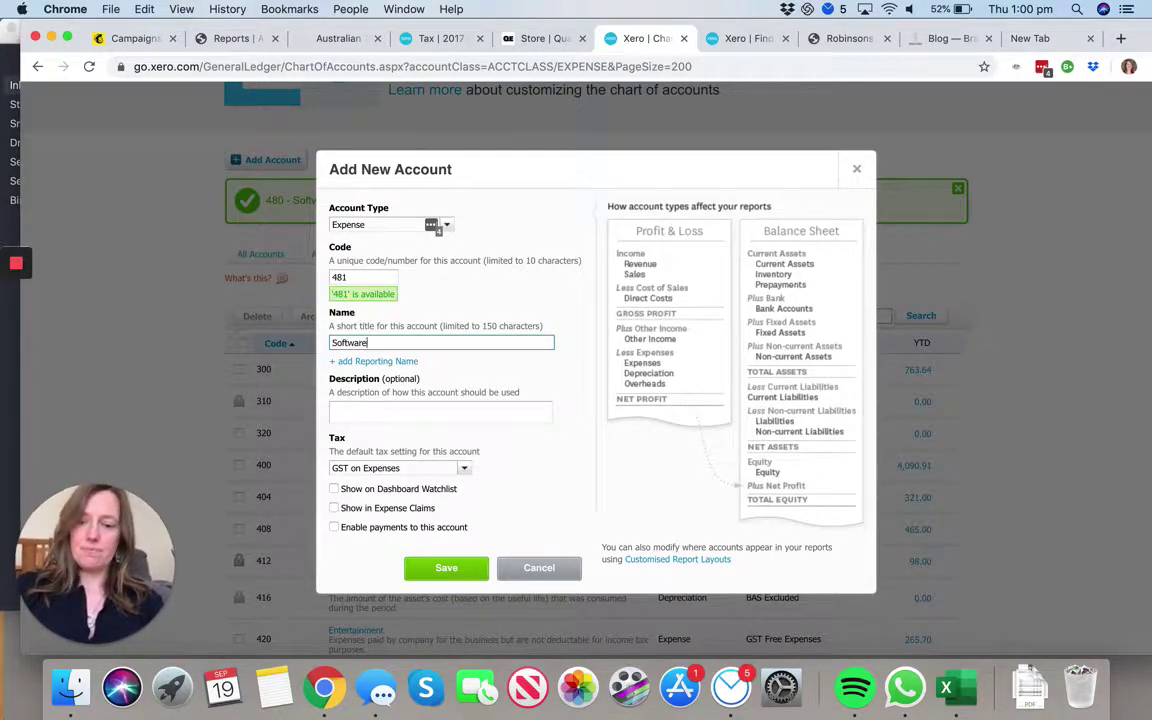
{"action": "type", "text": " as a service"}
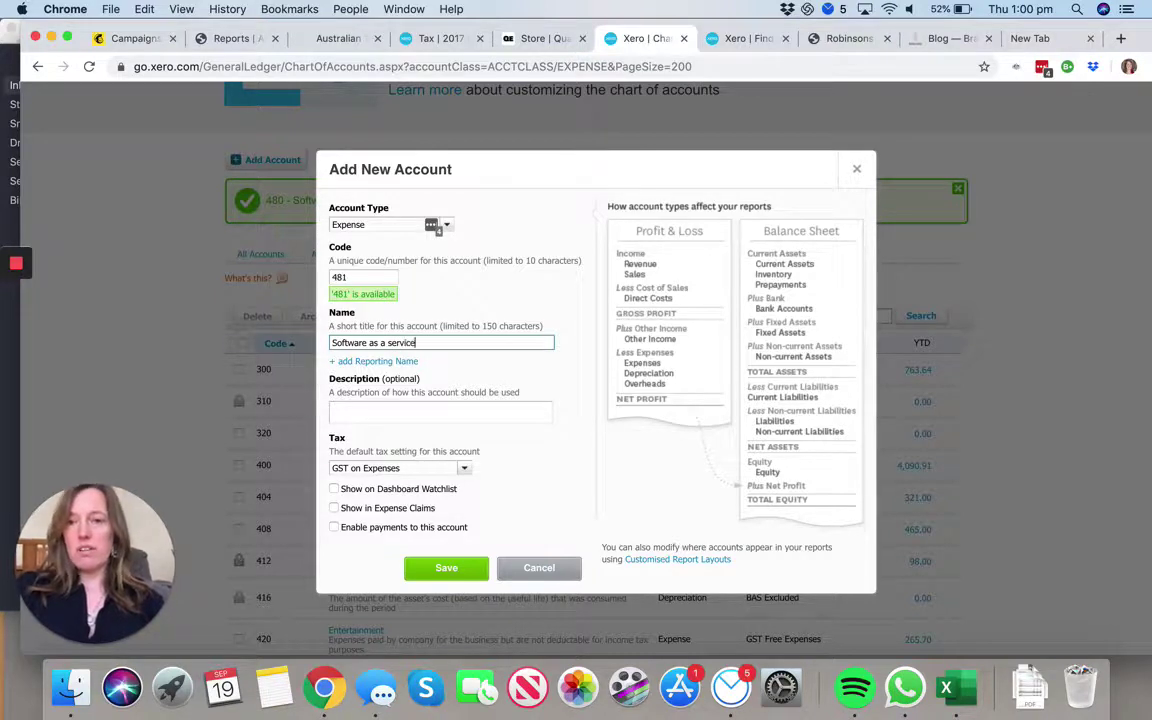
{"action": "type", "text": " - "}
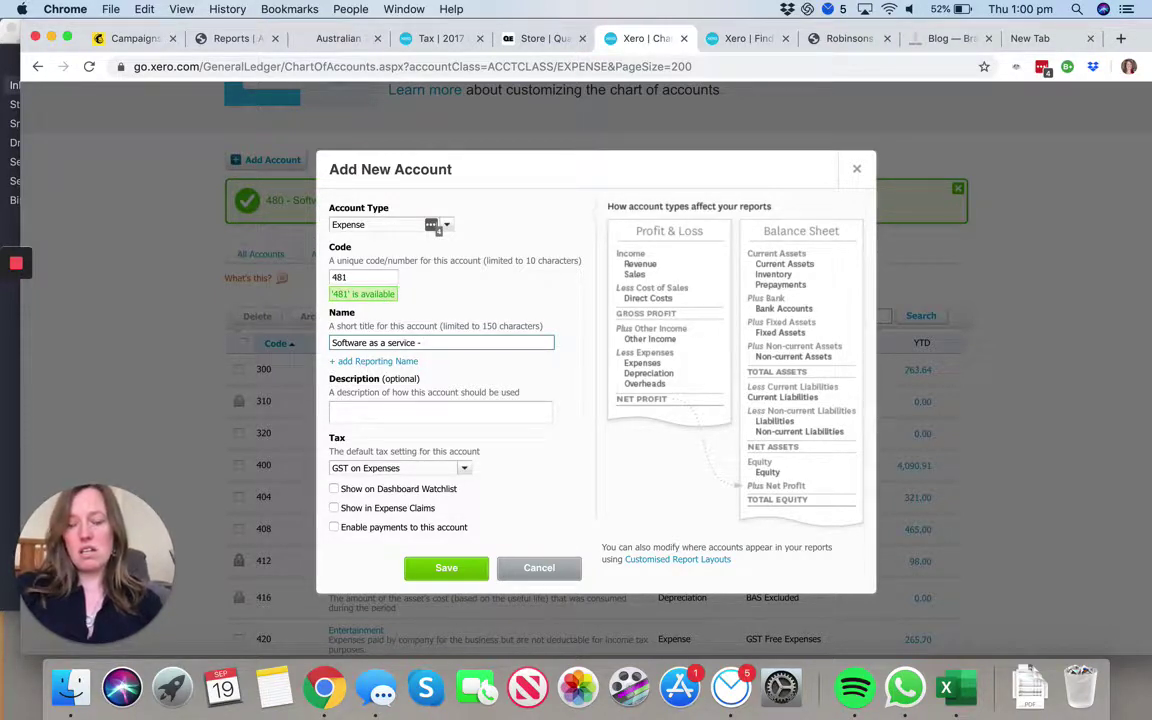
{"action": "type", "text": "Useful "}
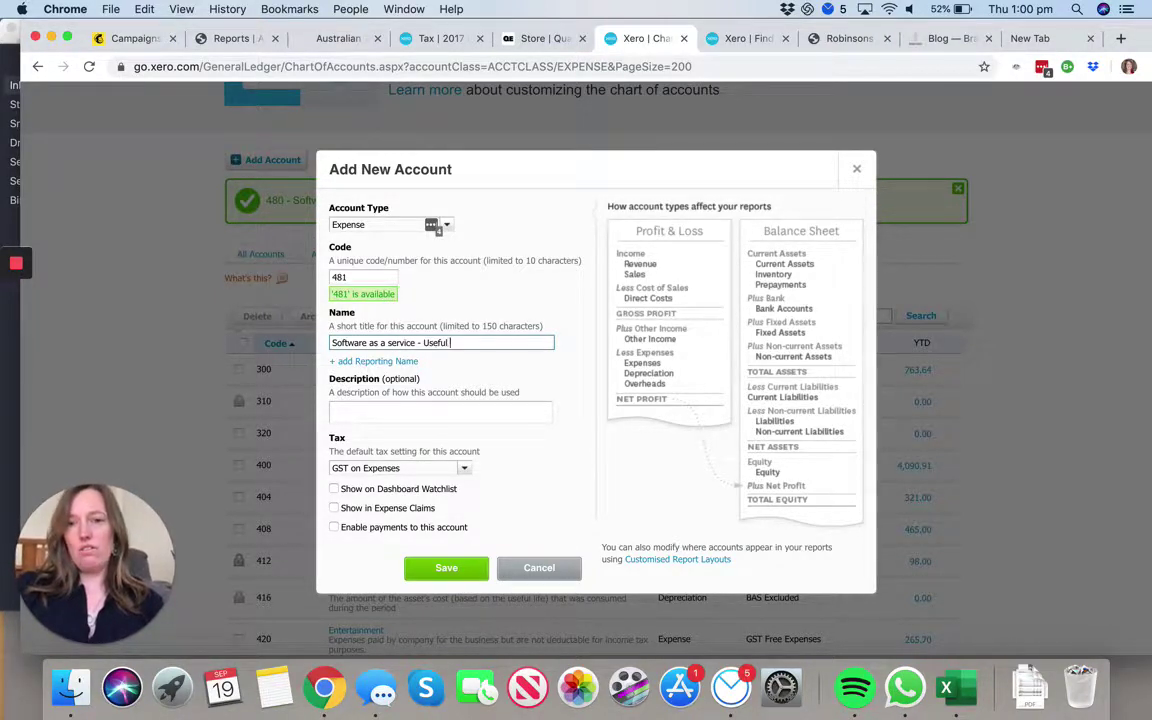
{"action": "type", "text": "softw"}
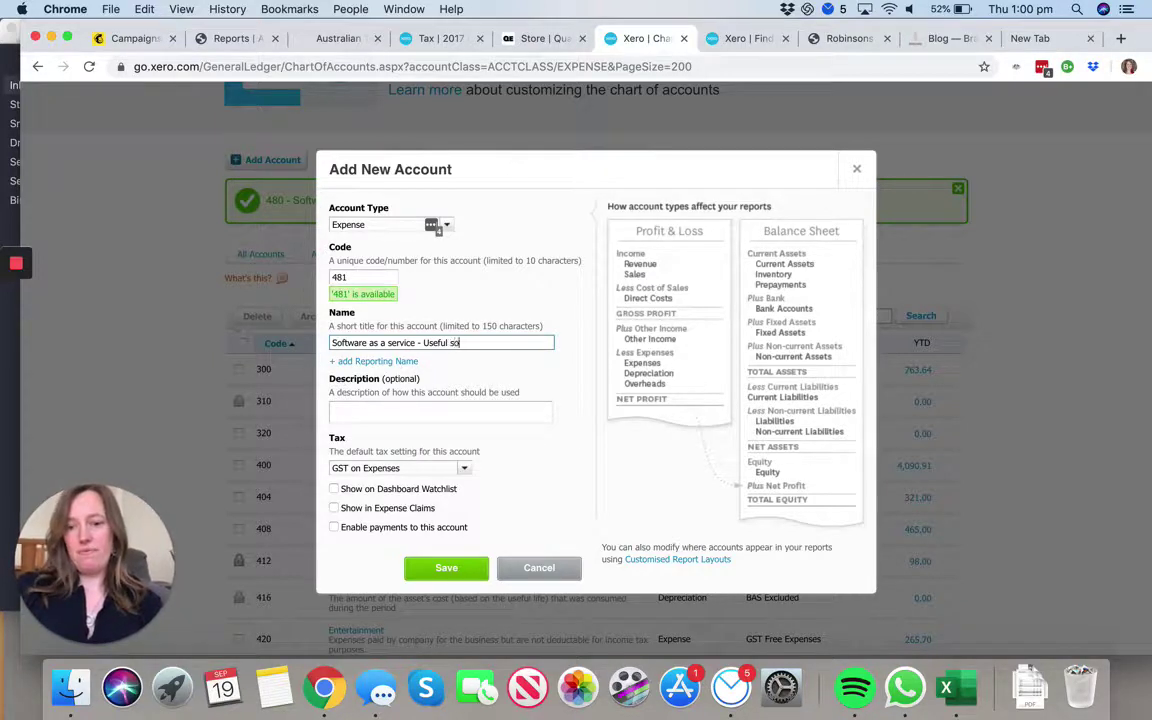
{"action": "type", "text": "are"}
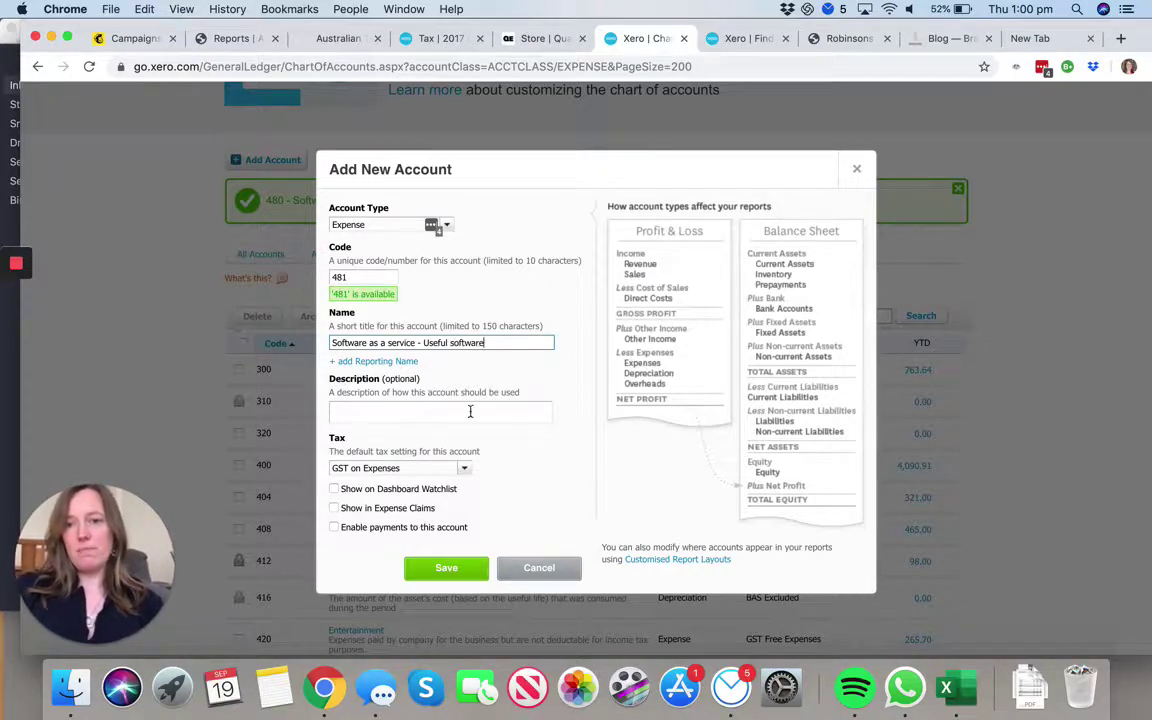
{"action": "left_click", "coordinate": [440, 568]}
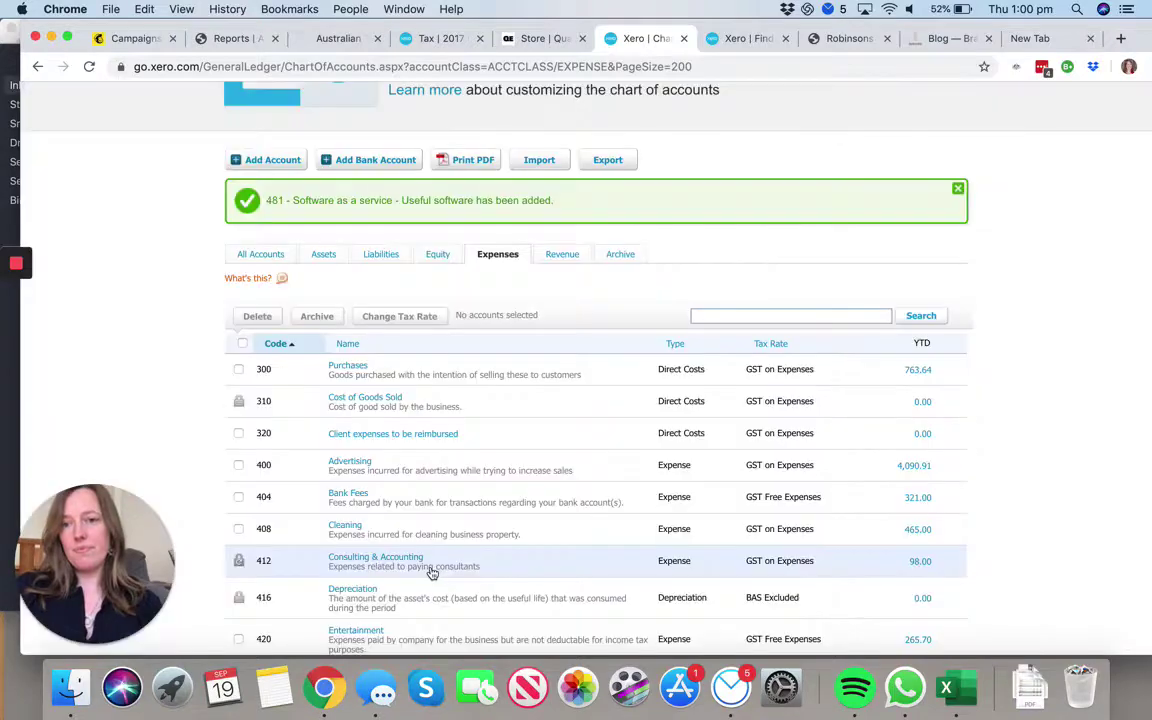
{"action": "scroll", "coordinate": [432, 573], "scroll_direction": "down", "scroll_amount": 10}
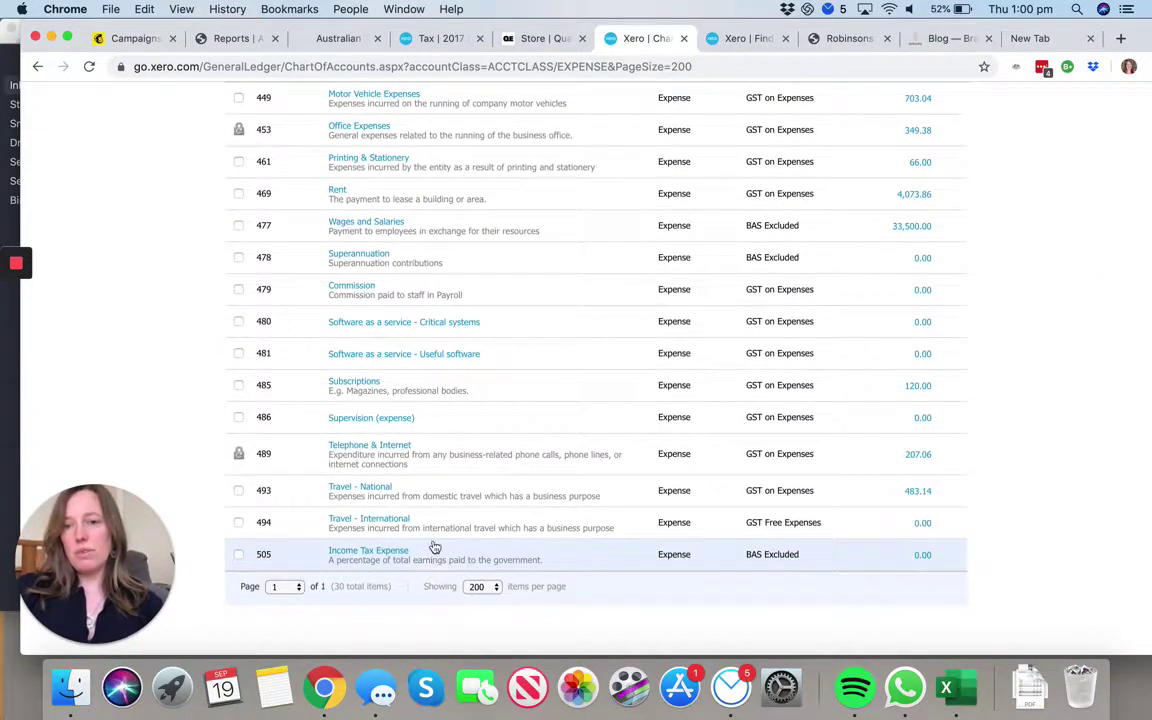